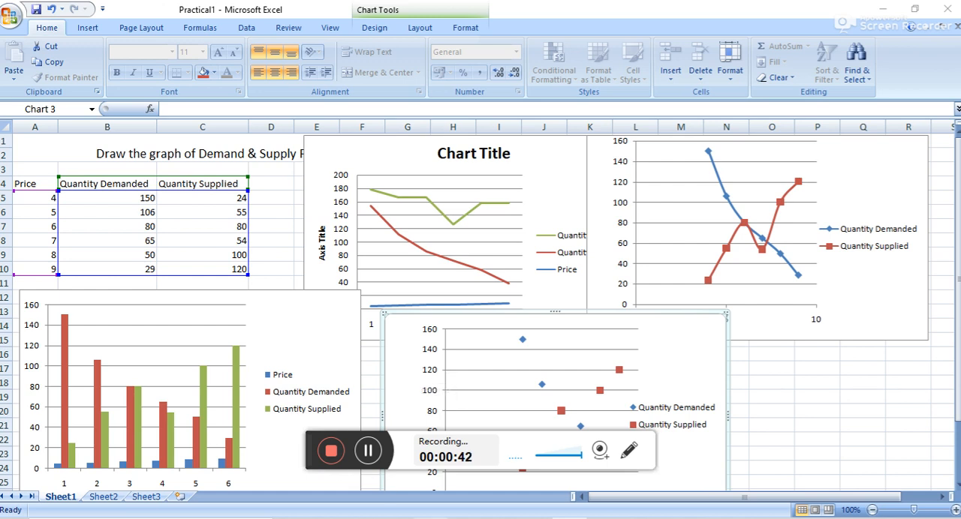
Switch to the Practical & Project XI folder in File Explorer and create a new Microsoft Office Excel worksheet there.
left_click(430, 517)
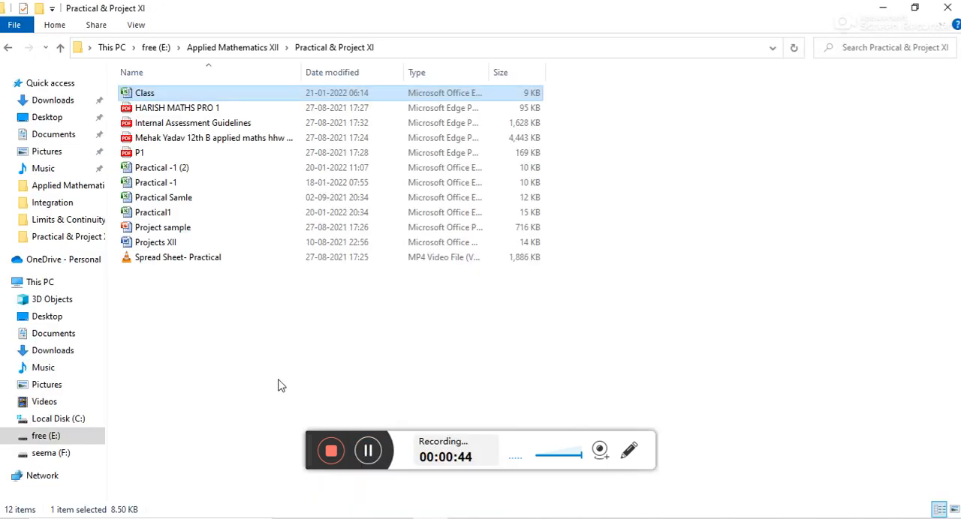
right_click(298, 357)
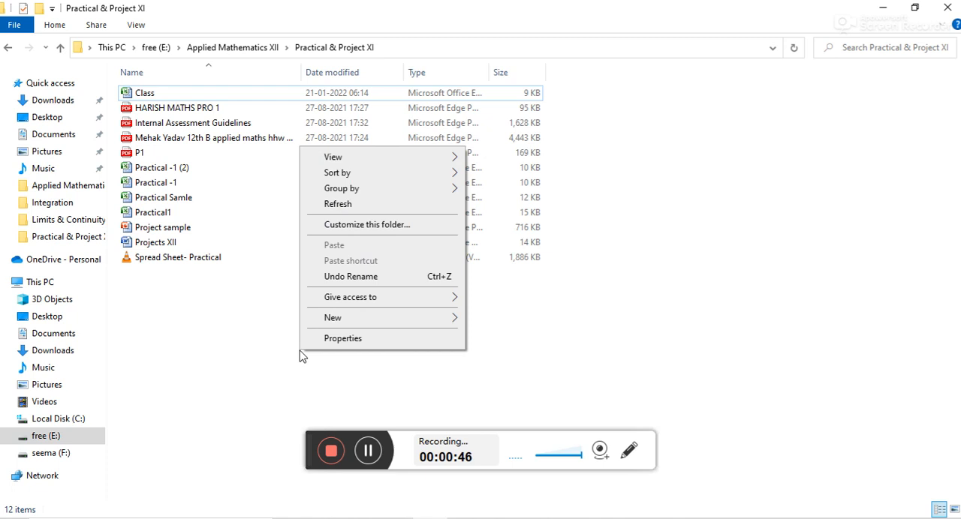
mouse_move(338, 322)
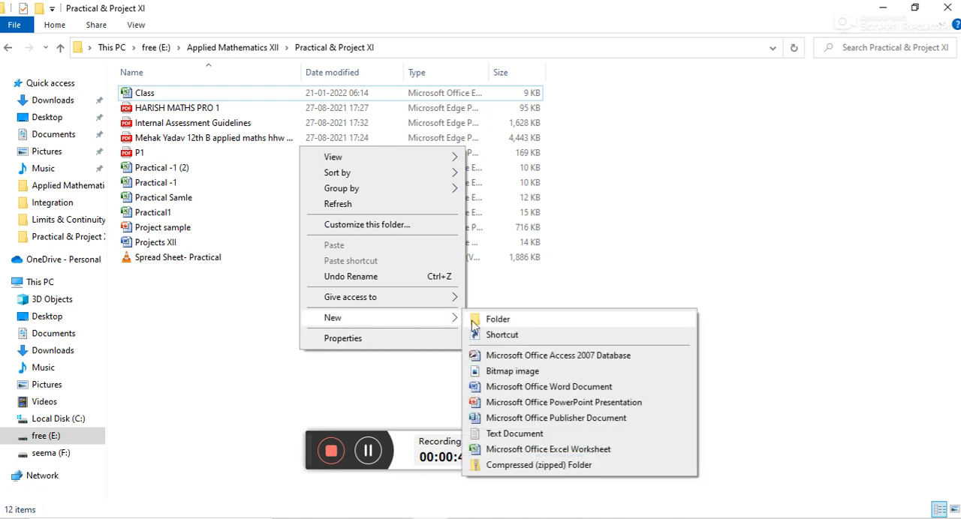
left_click(516, 450)
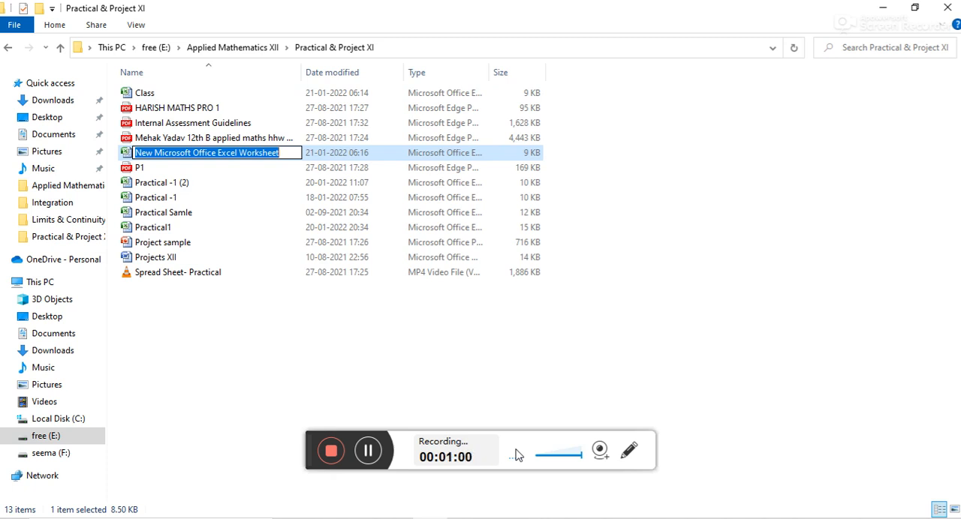
Name the new worksheet file Class XII Practicals and open it in Excel.
type("Cla")
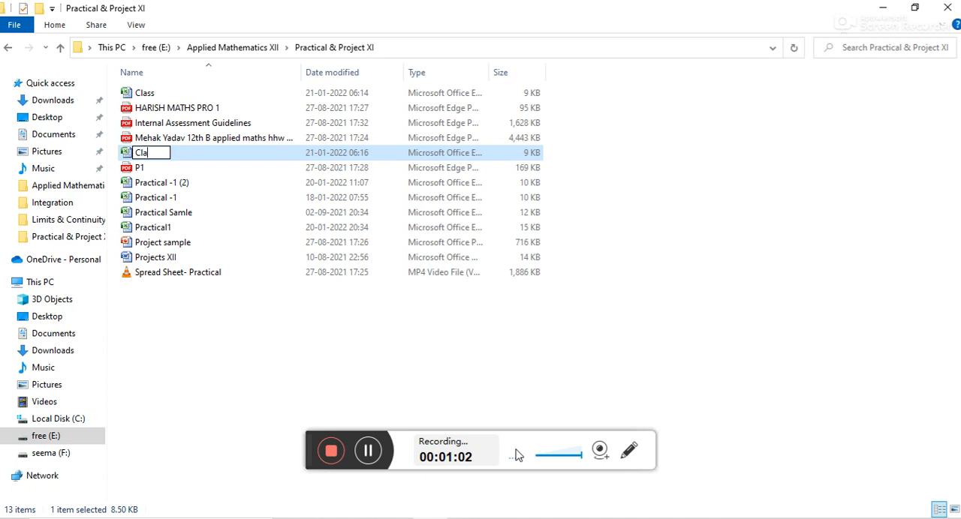
type("ss XII P")
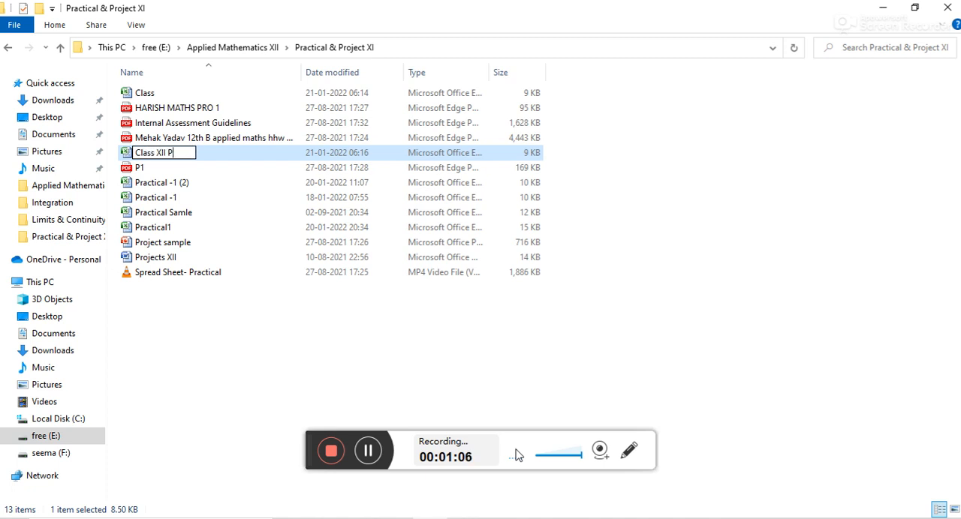
type("racticals")
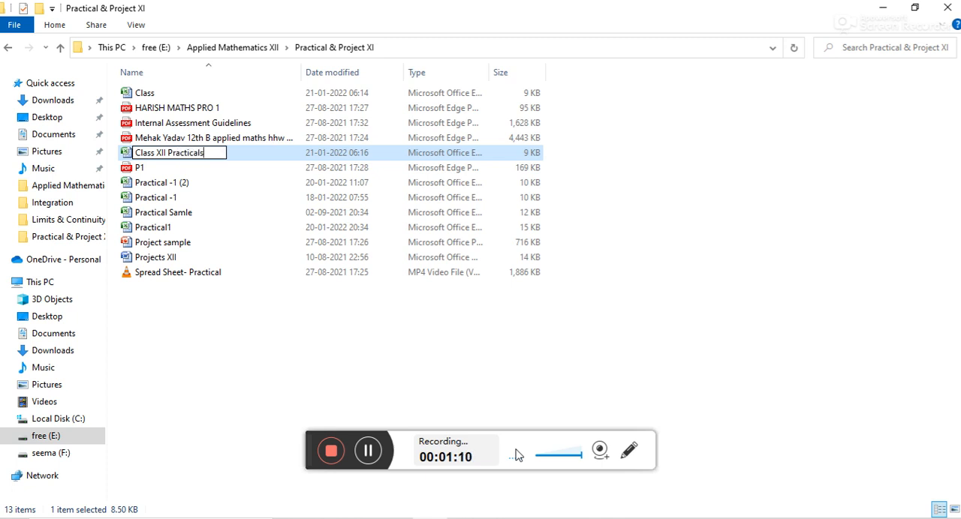
left_click(270, 154)
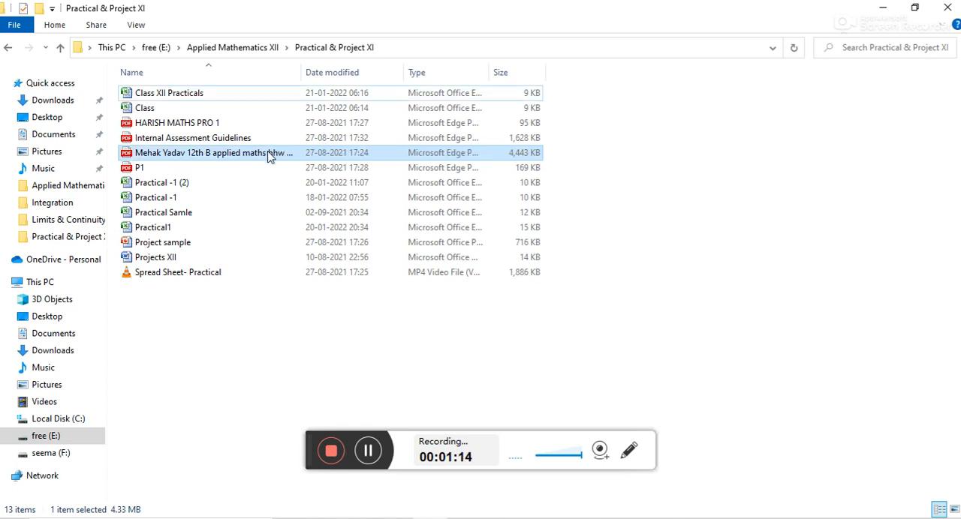
double_click(269, 94)
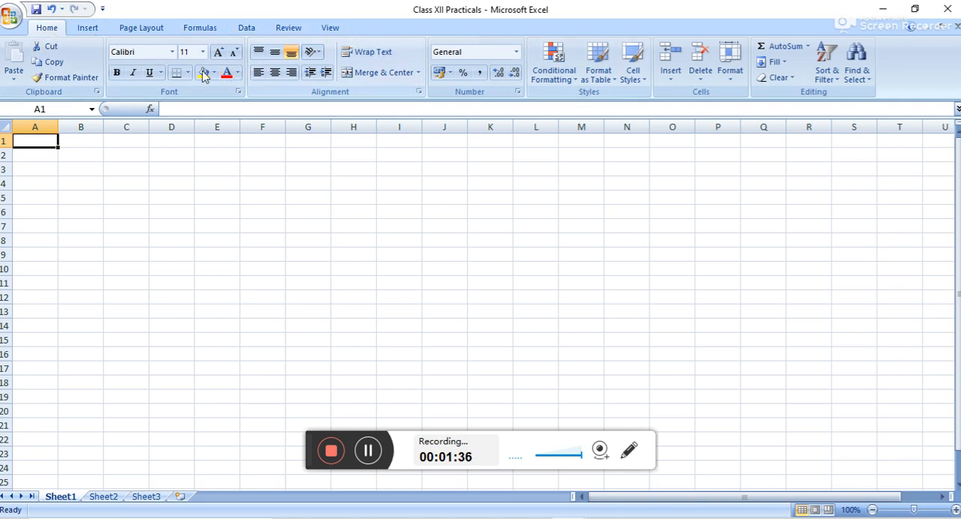
Examine the Insert commands and the sheet's layout, selecting columns M and I, cell B3, and rows 3, 5 and 7.
left_click(89, 30)
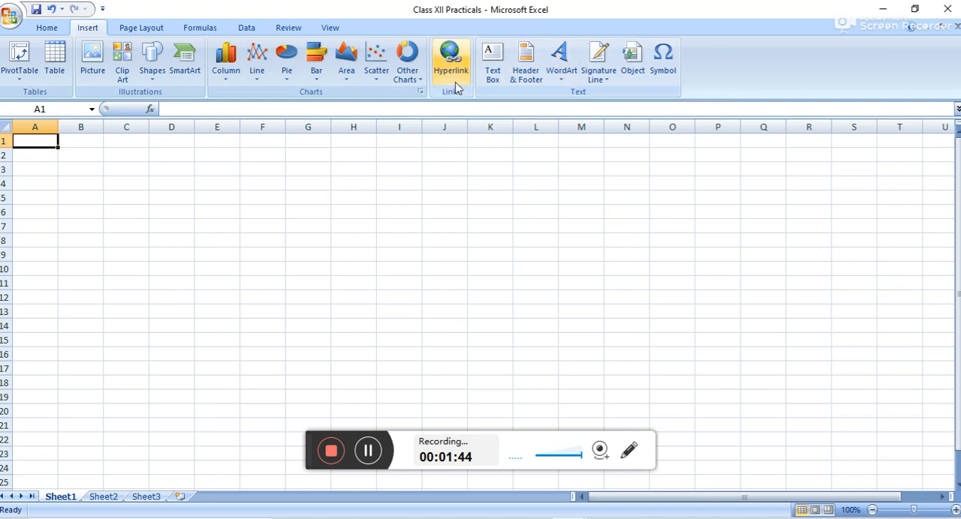
left_click(64, 28)
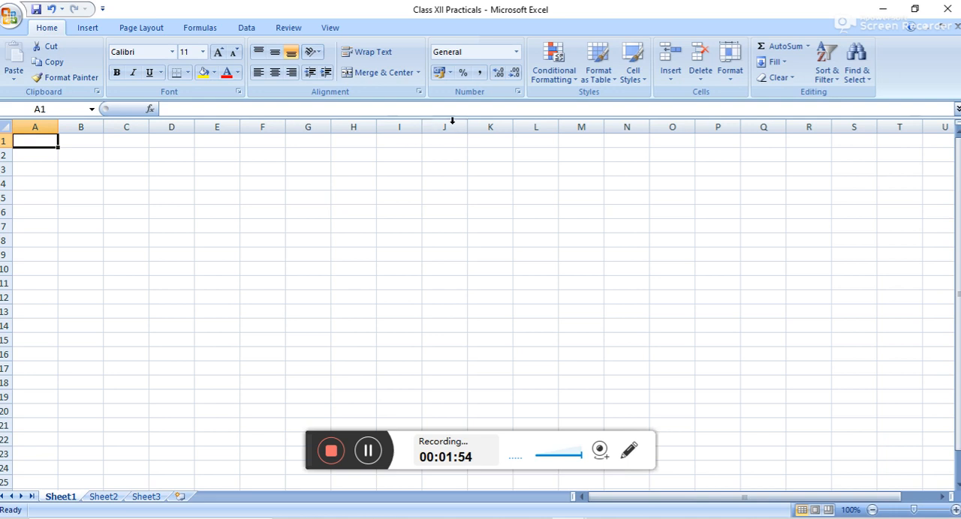
left_click(568, 129)
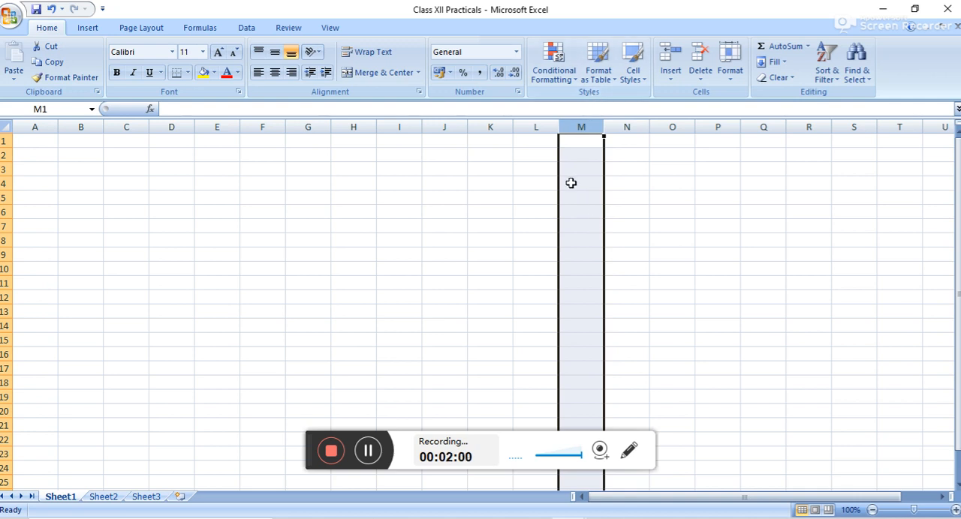
left_click(400, 126)
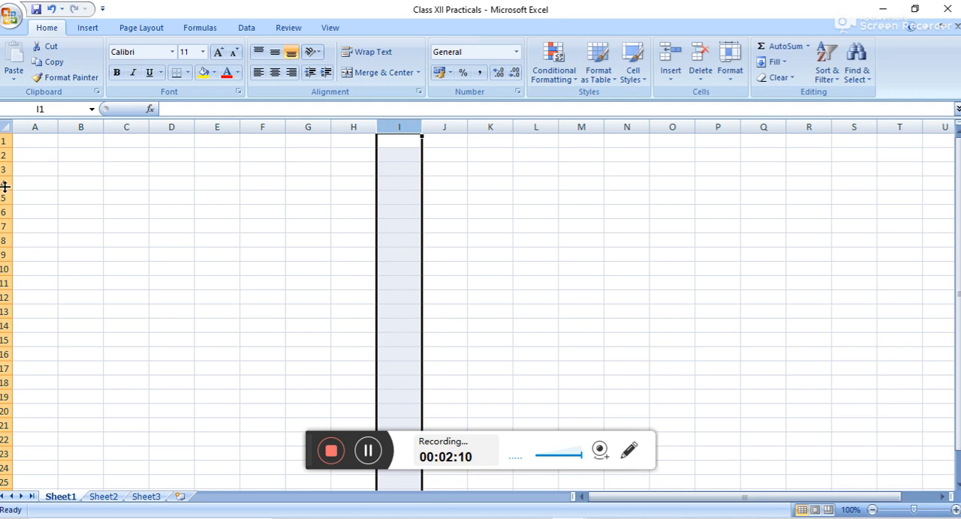
left_click(69, 169)
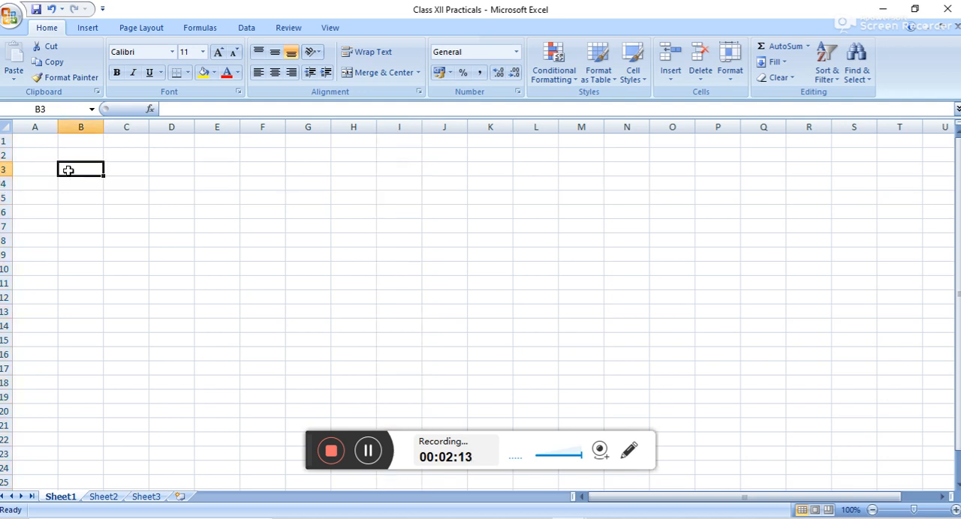
left_click(5, 169)
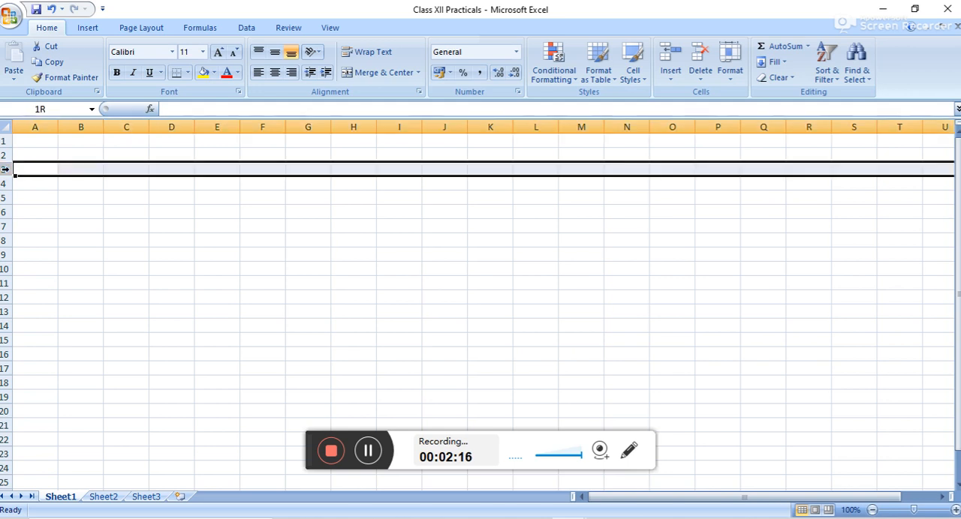
left_click_drag(5, 170, 4, 198)
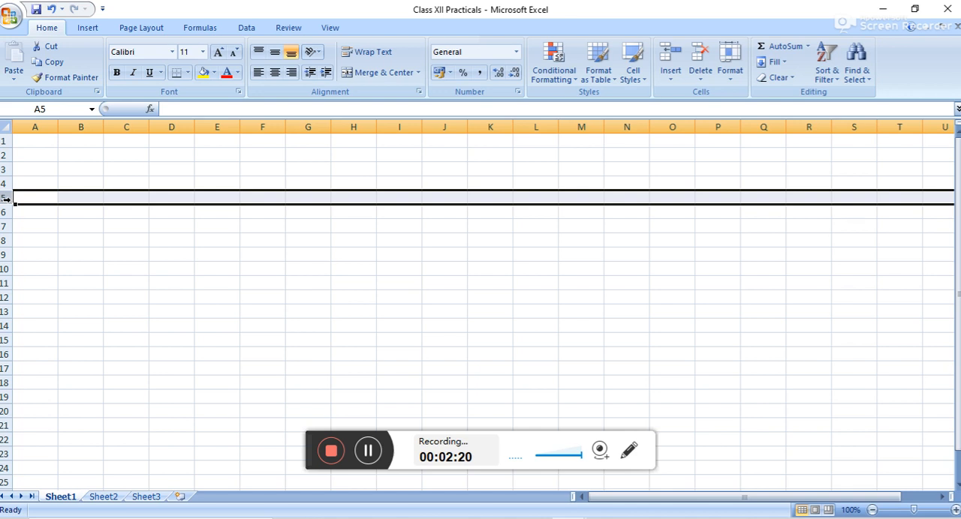
left_click(3, 226)
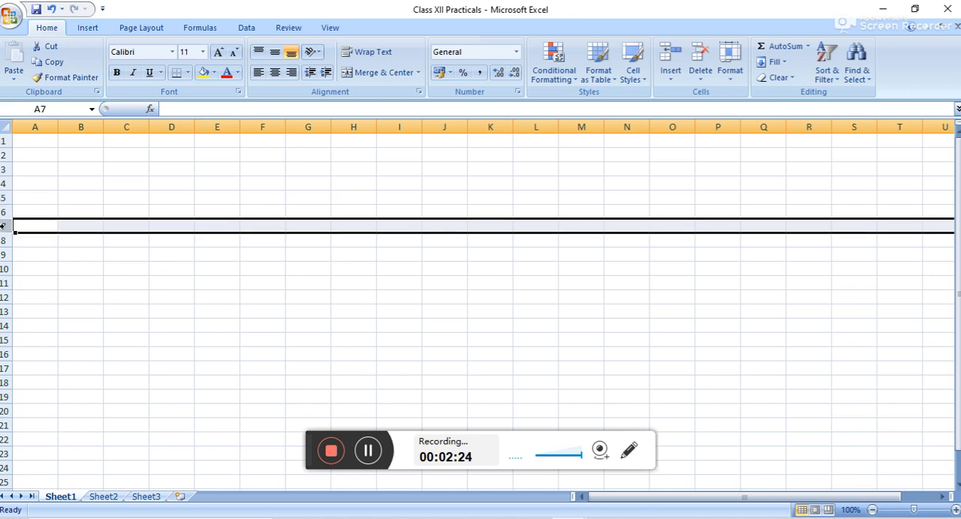
Enter the title "Demand & Supply Functions on Exel" in cell A1.
left_click(30, 145)
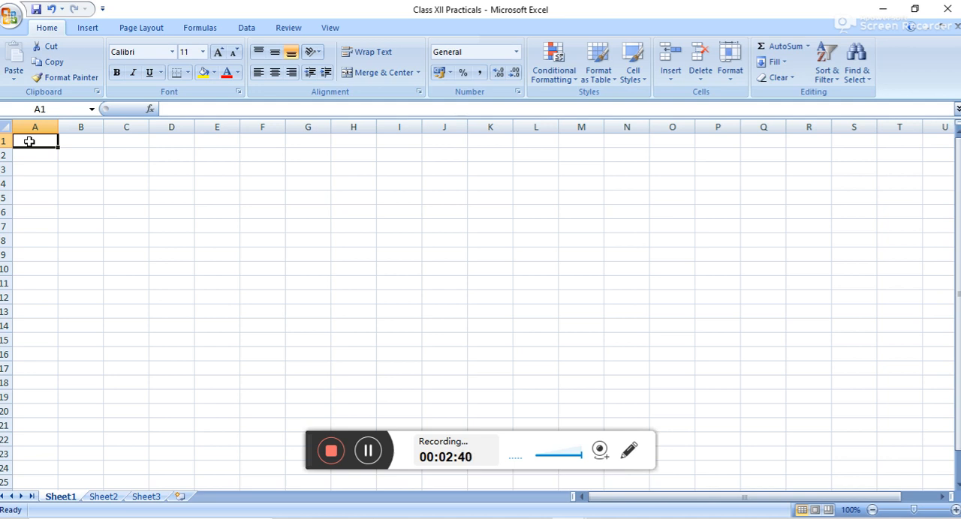
type("DE")
key("BackSpace")
type("emand")
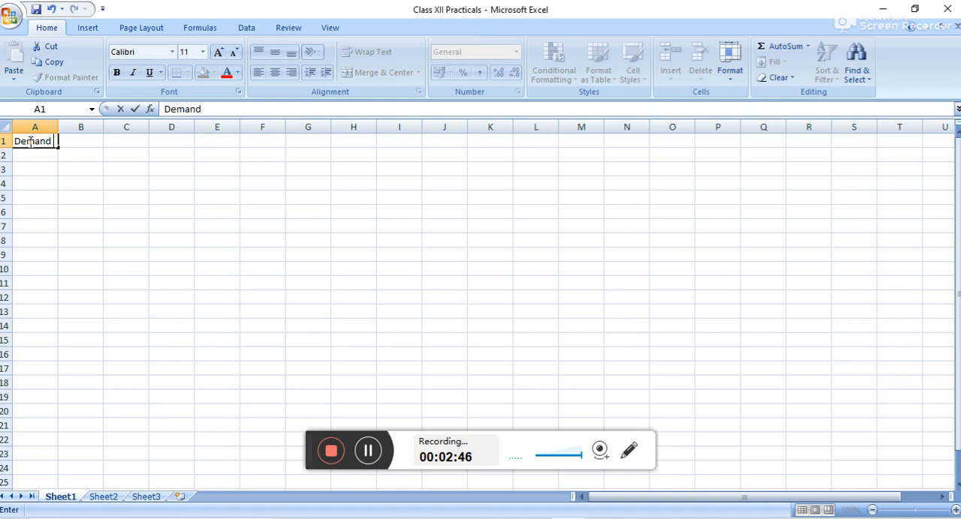
type(" & Supply")
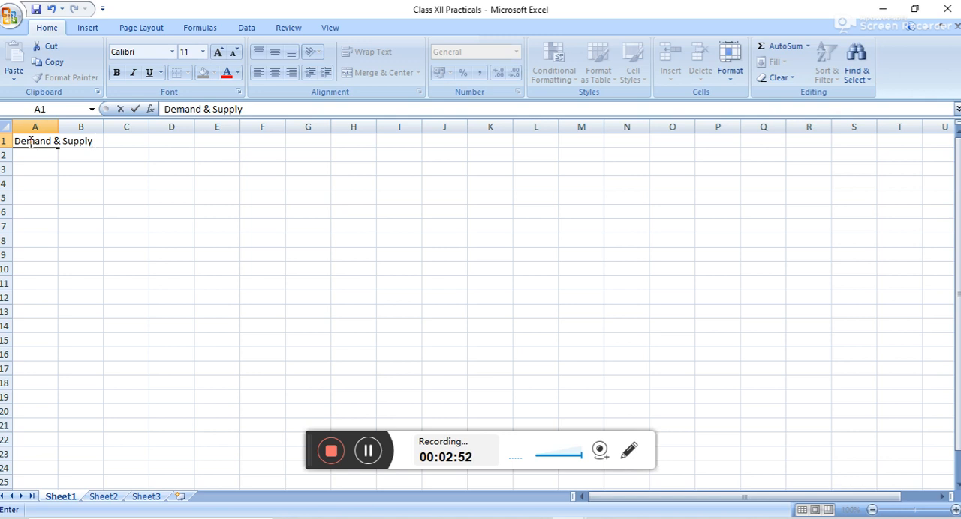
type(" Function")
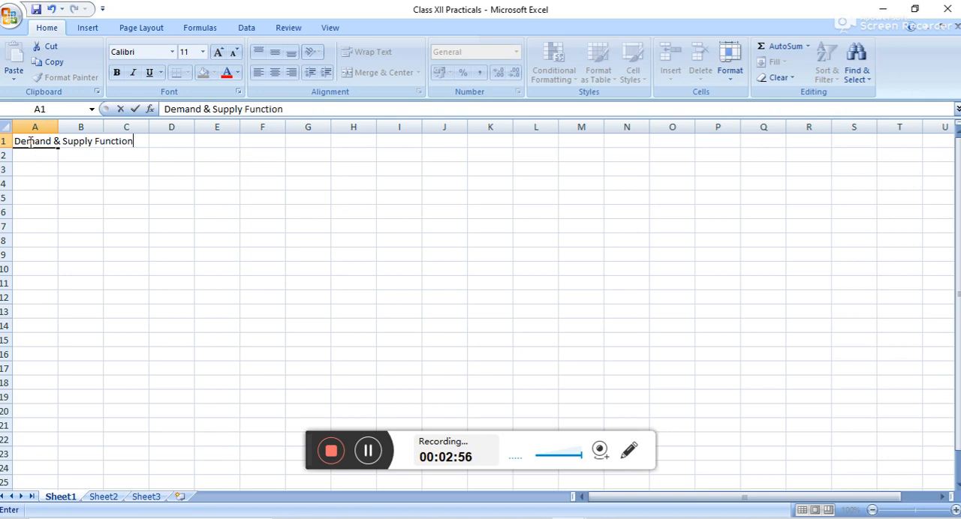
type("s on Exel")
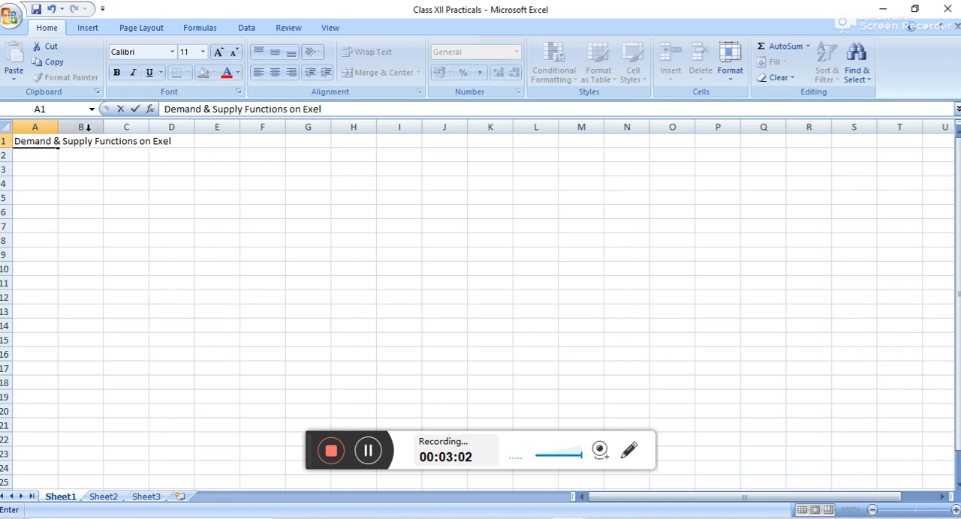
left_click(37, 153)
Merge and center the title across cells A1 to F1.
left_click(36, 140)
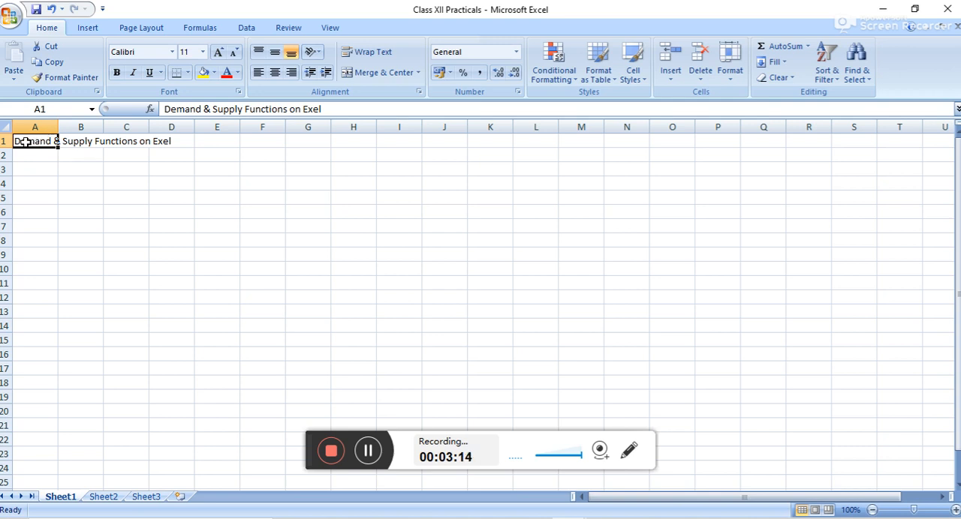
left_click_drag(25, 142, 283, 142)
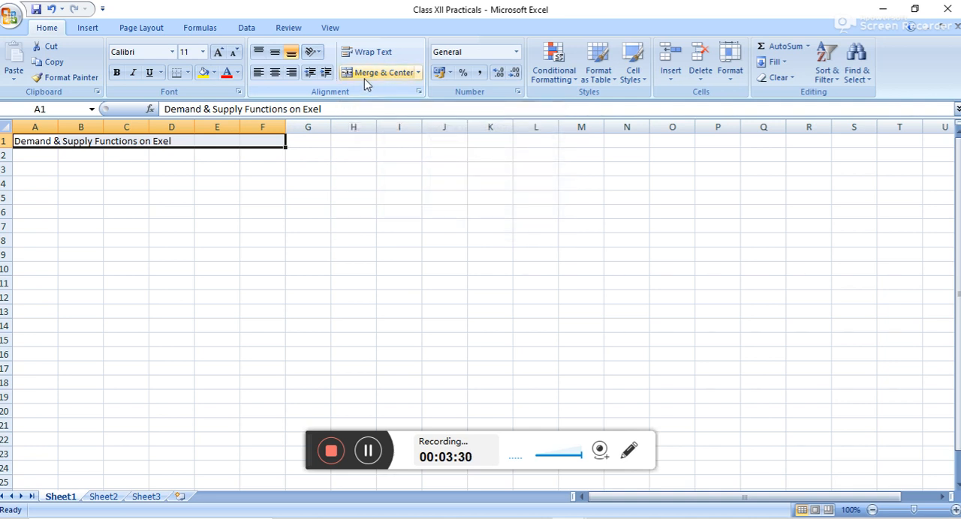
left_click(418, 75)
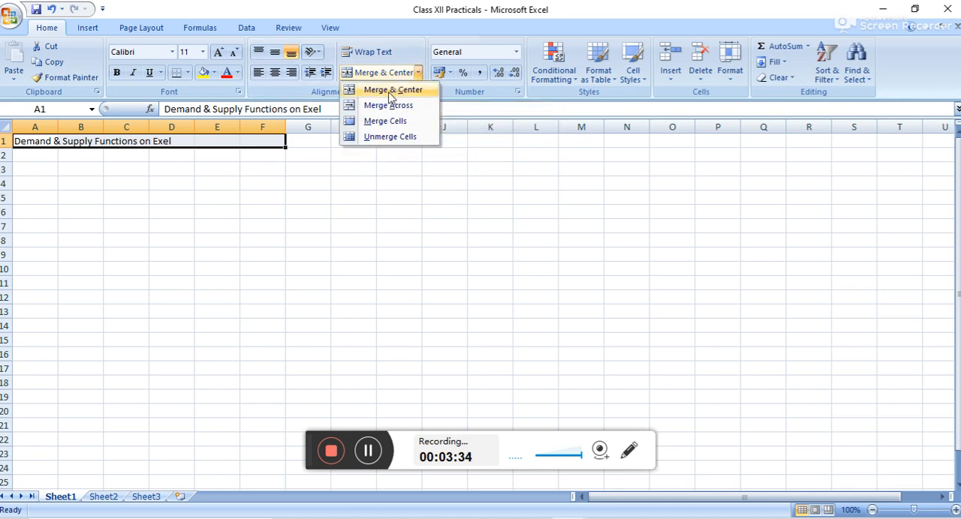
left_click(391, 91)
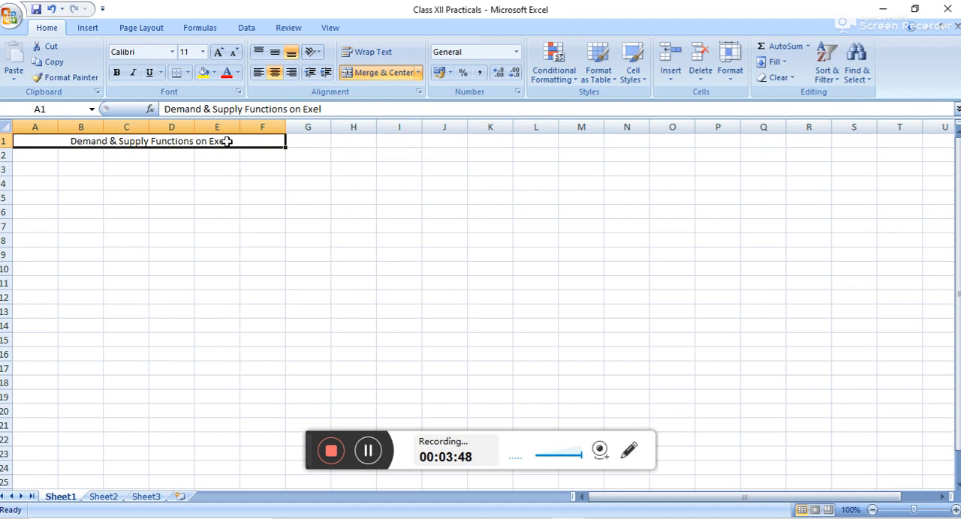
Enter the column headings "Price" in cell A3 and "Quantity Demanded" in cell B3.
left_click(41, 172)
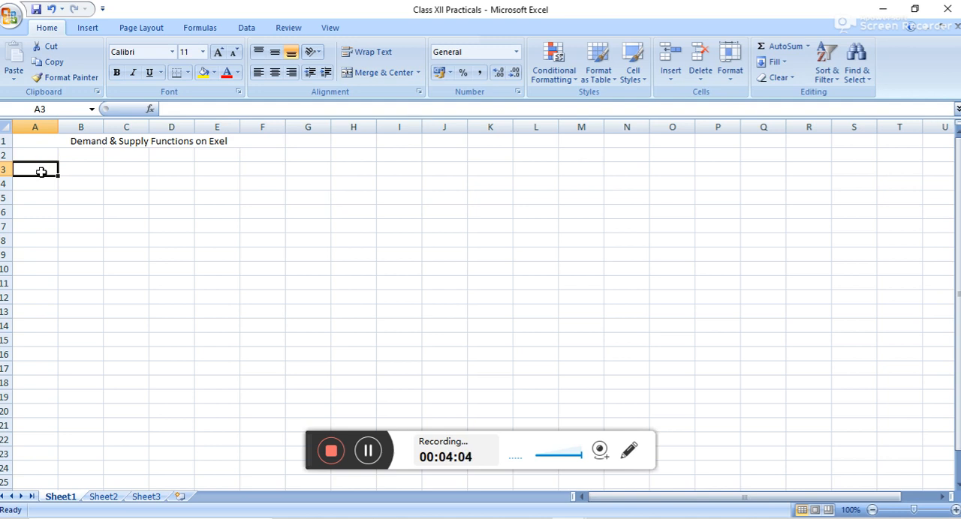
type("P")
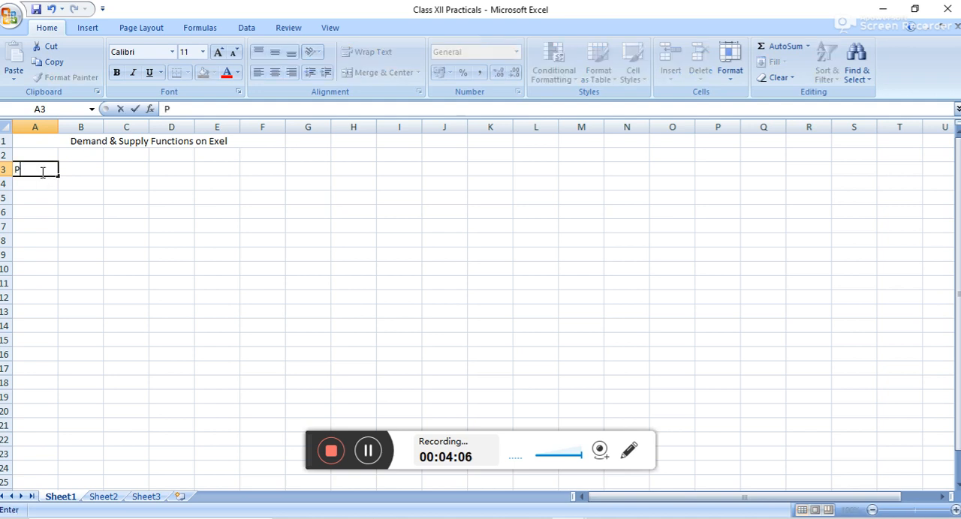
type("rice")
left_click(86, 171)
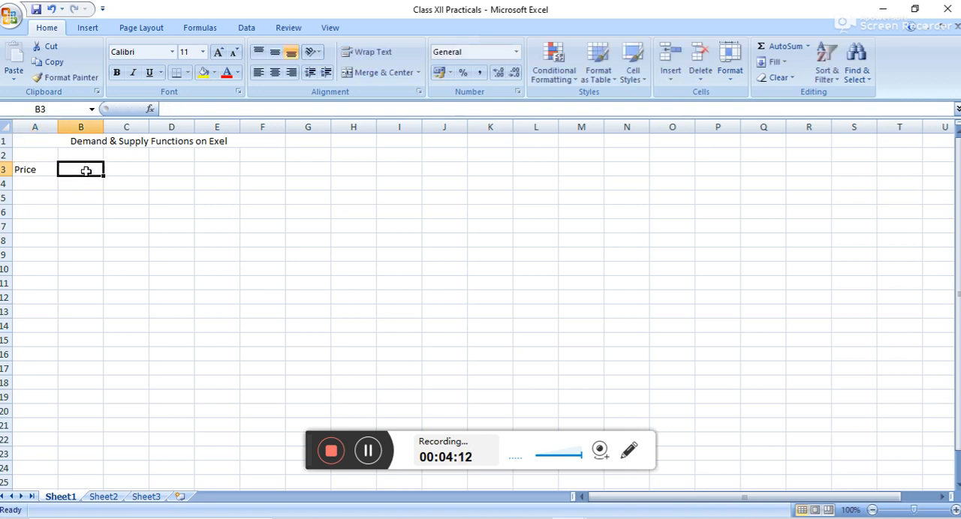
type("Q")
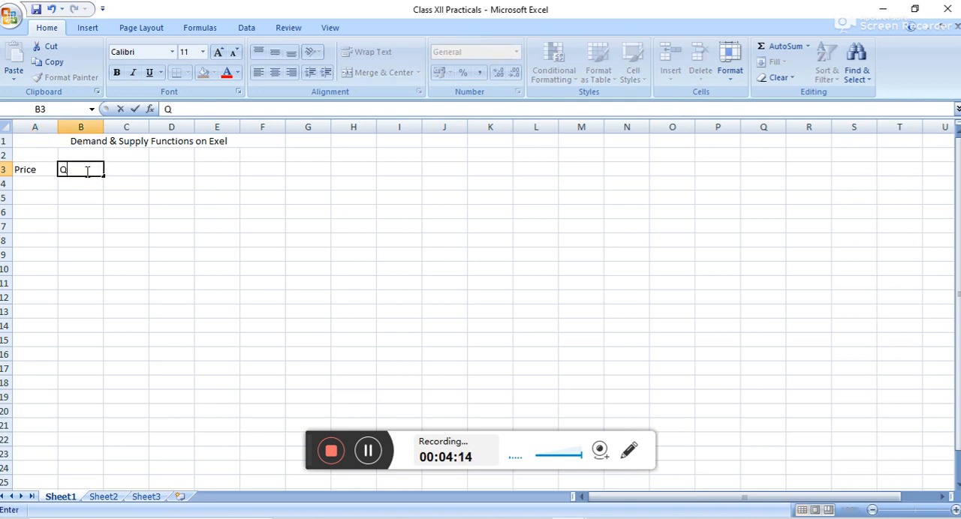
type("uantity D")
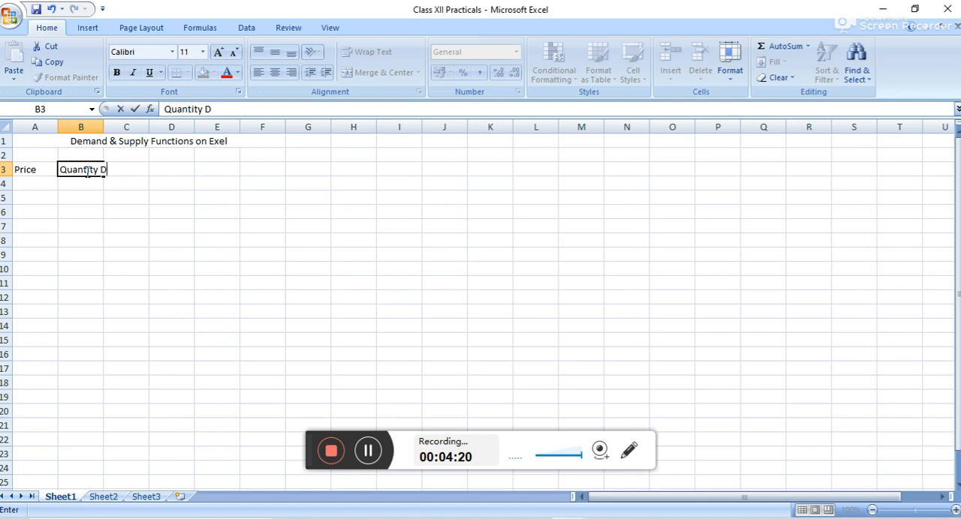
type("emanded")
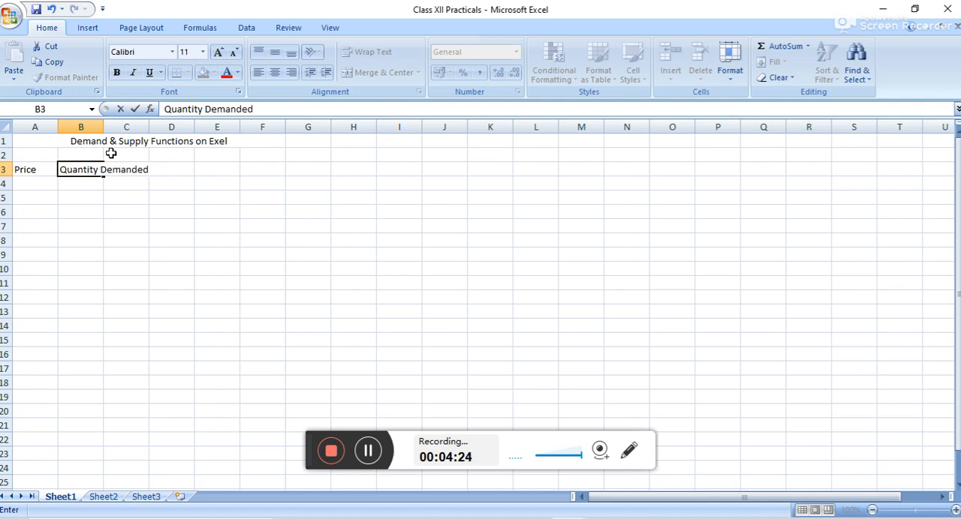
left_click(119, 154)
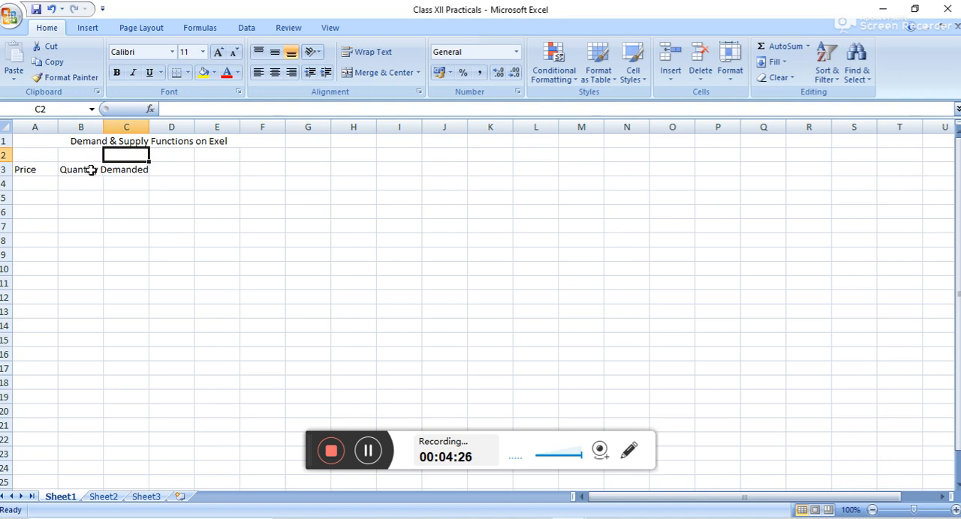
Widen column B so the "Quantity Demanded" heading fits inside its cell.
left_click(91, 169)
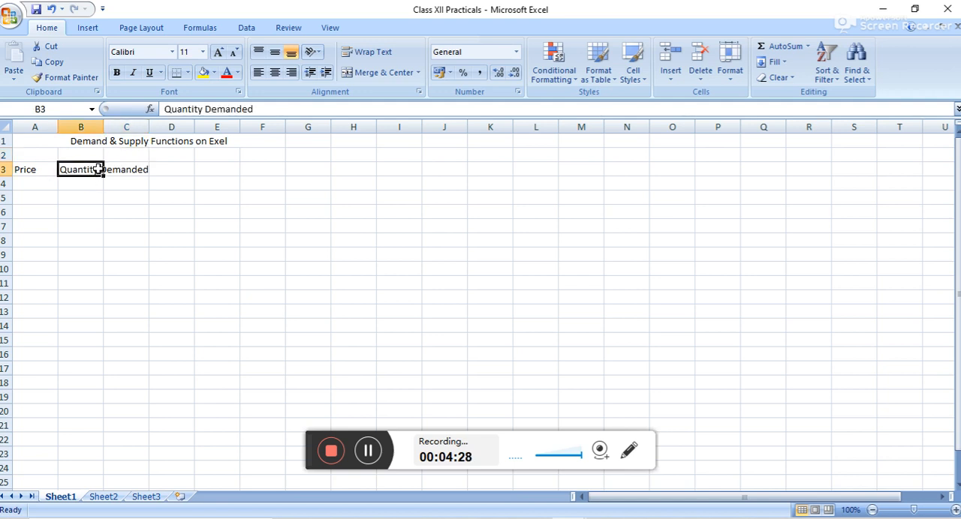
left_click(103, 127)
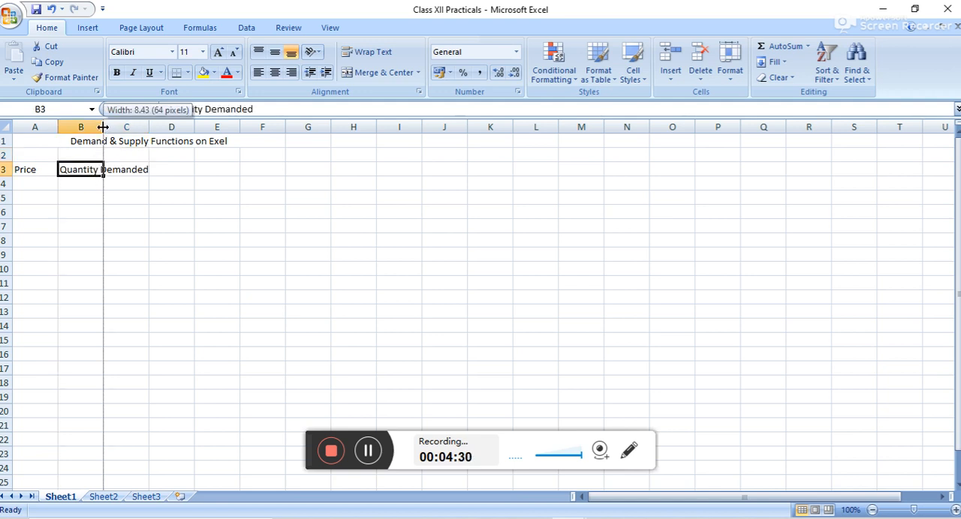
left_click_drag(103, 127, 166, 126)
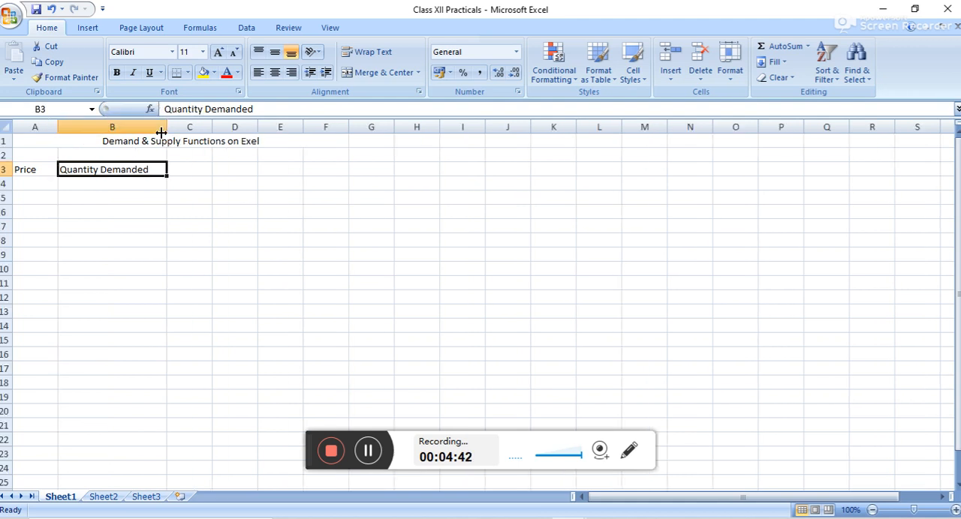
Enter the column heading "Quantity Supplied" in cell C3.
left_click(190, 171)
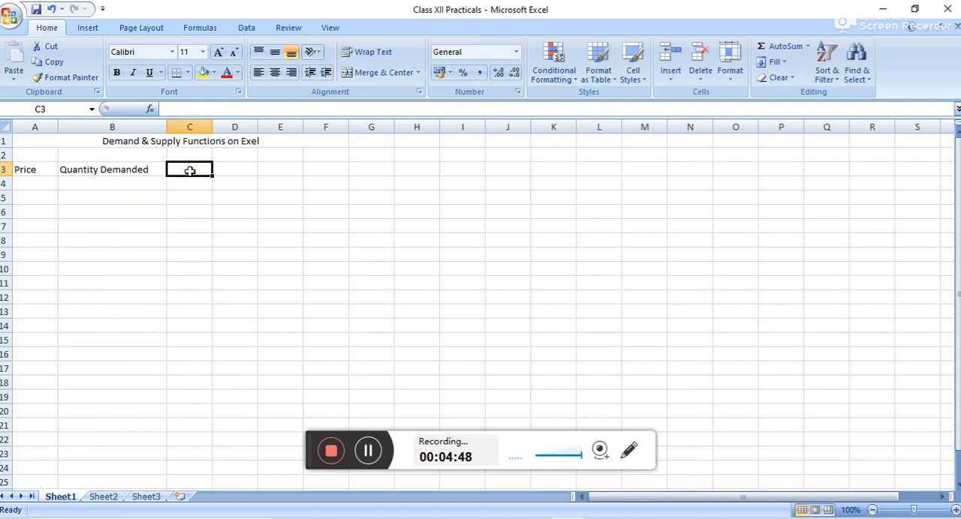
type("Quant")
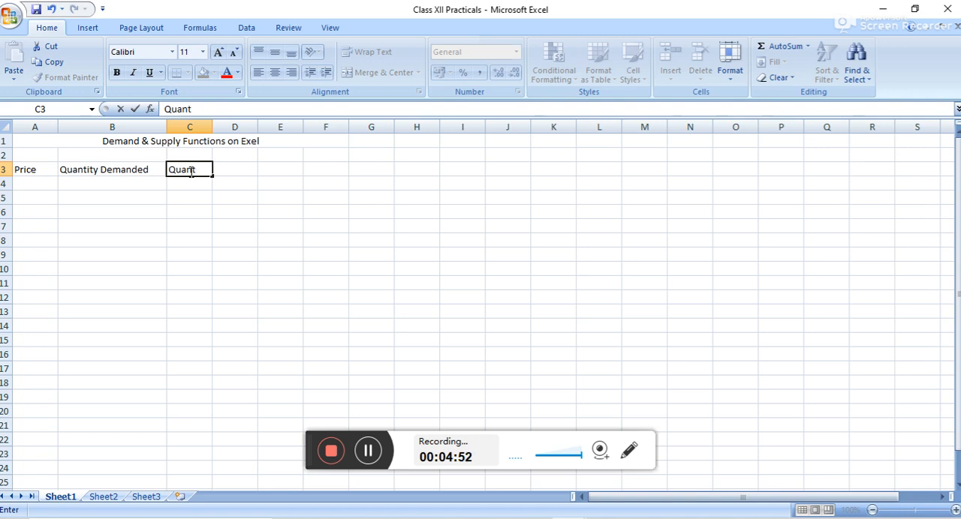
type("ity Supplied")
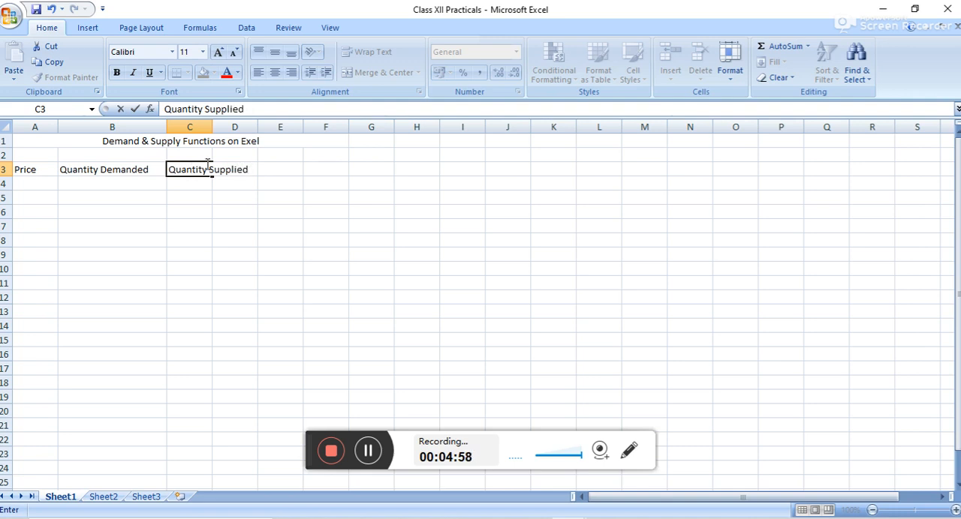
Widen column C so the "Quantity Supplied" heading fits inside its cell.
left_click(207, 128)
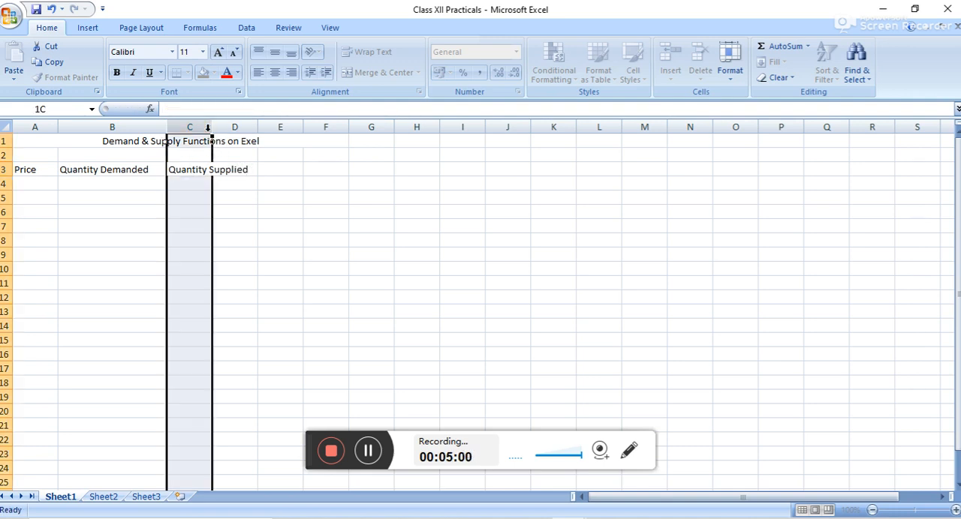
left_click(211, 126)
left_click_drag(212, 126, 259, 125)
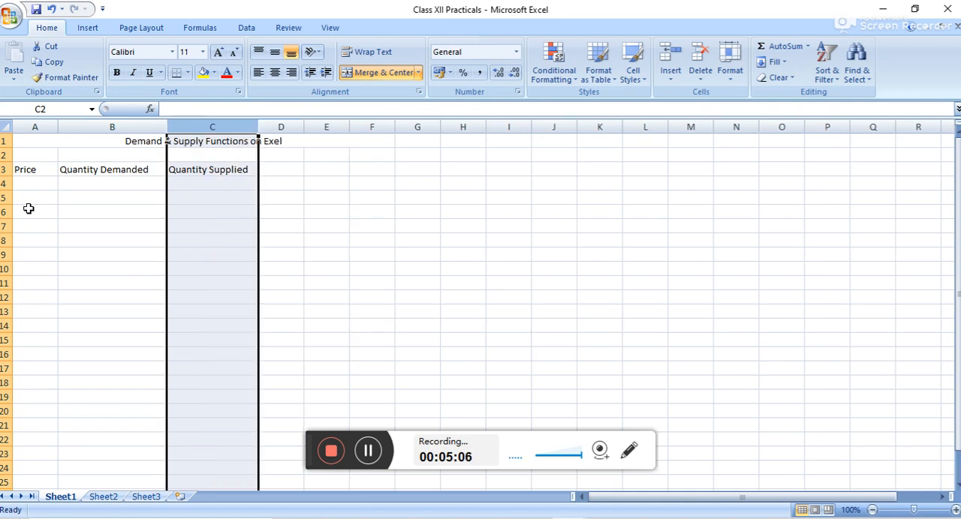
Fill the Price column with 5, 6, 7, 8, 9 and 10 in cells A4 to A9.
left_click(33, 184)
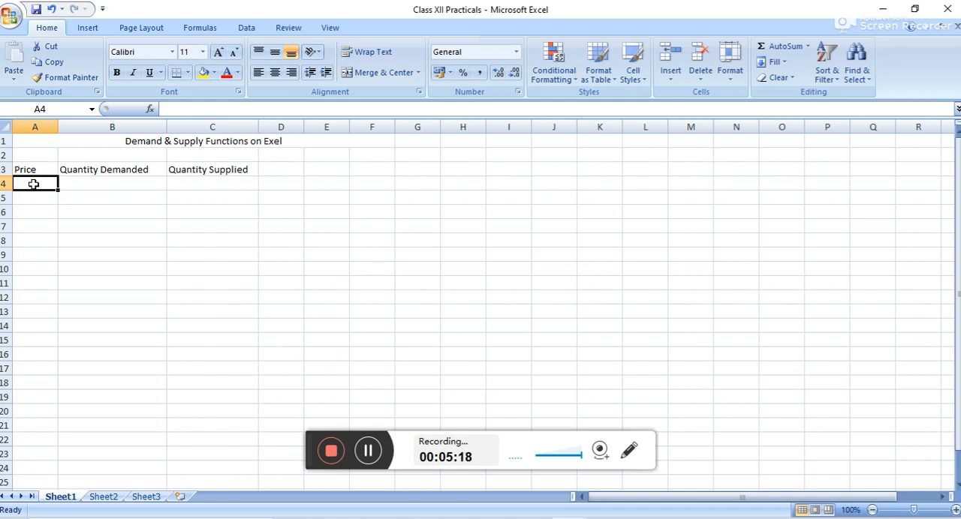
type("5")
key("Return")
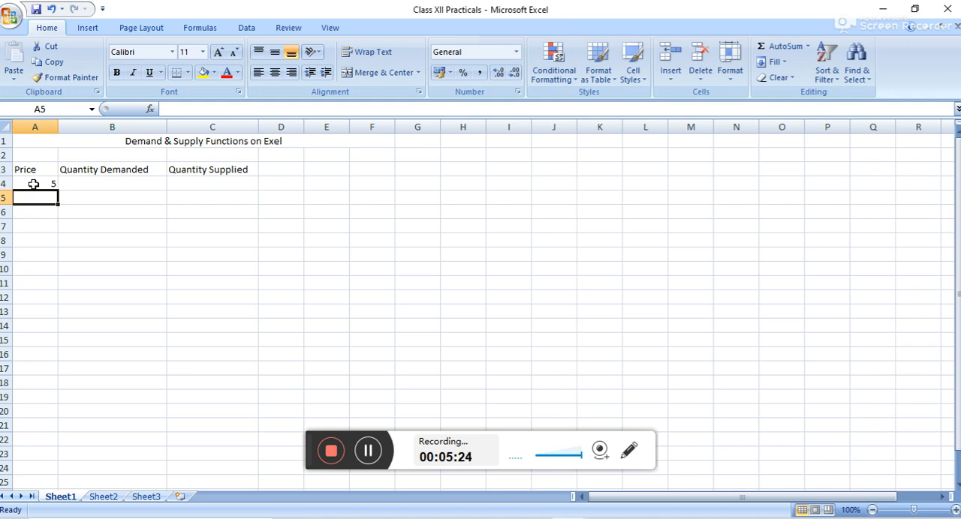
type("6")
key("Return")
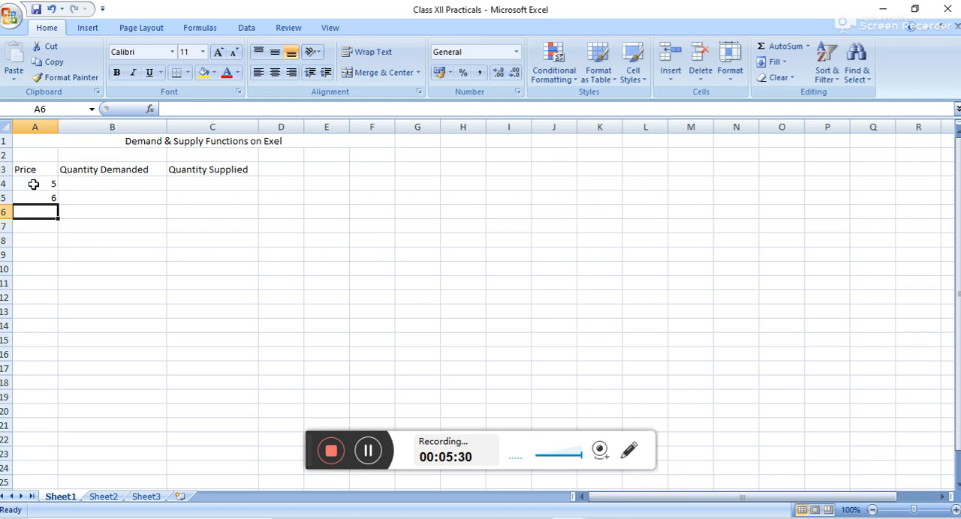
type("7")
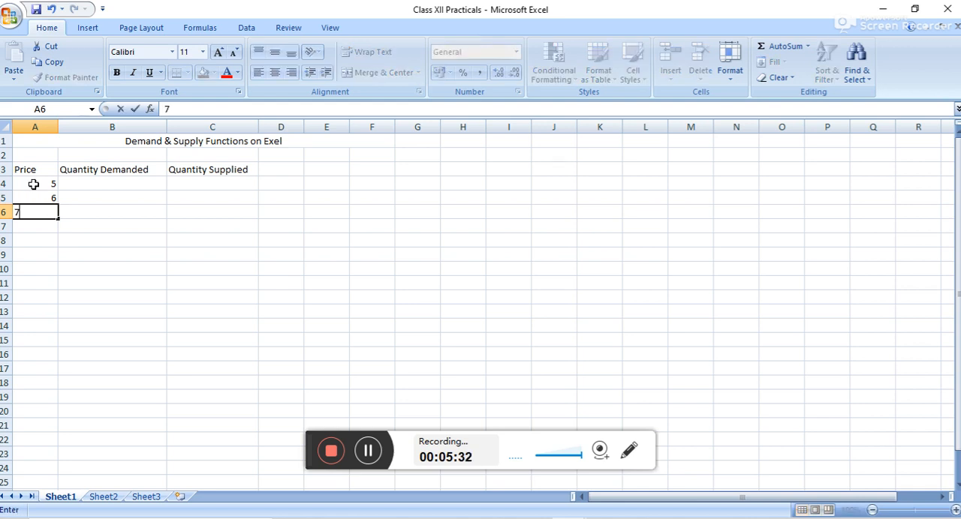
key("Return")
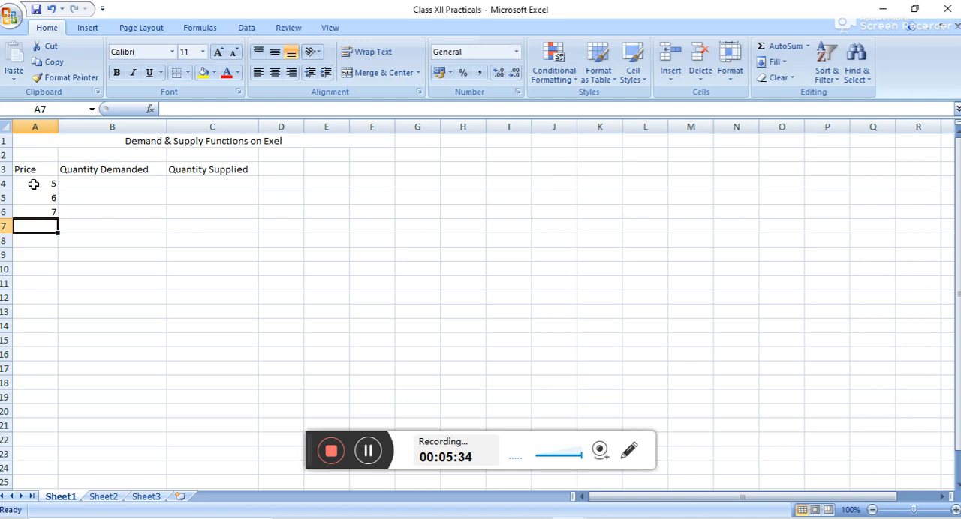
type("8")
key("Return")
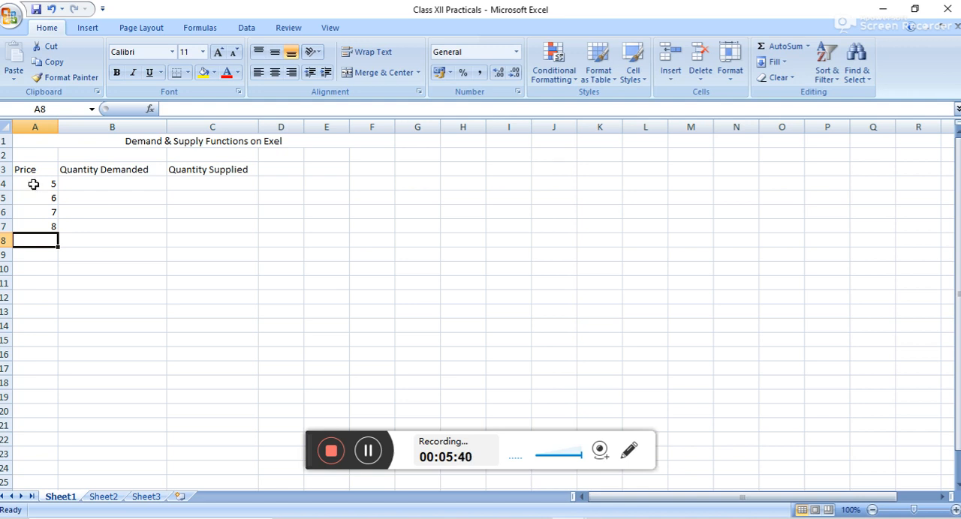
type("9")
key("Return")
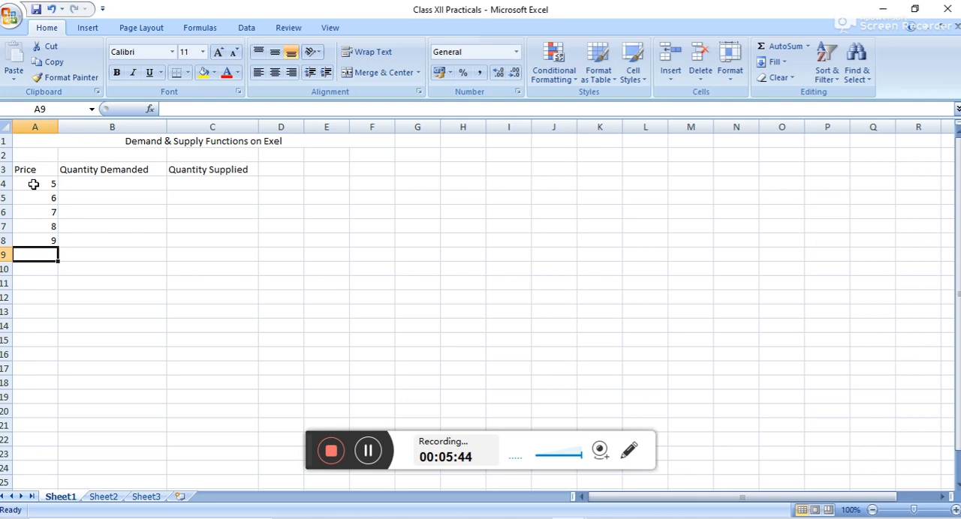
type("10")
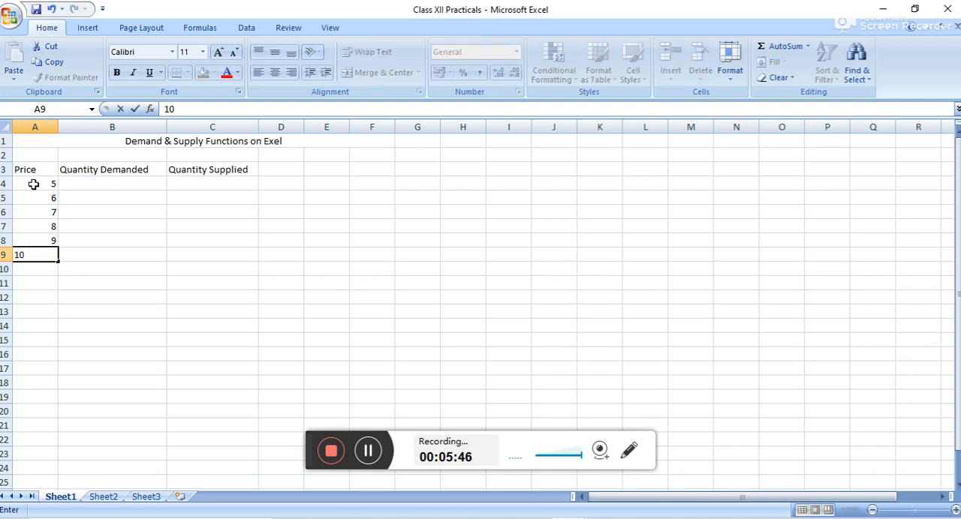
Fill the Quantity Demanded column with 150, 100, 80, 65, 45 and 29 in cells B4 to B9.
left_click(108, 182)
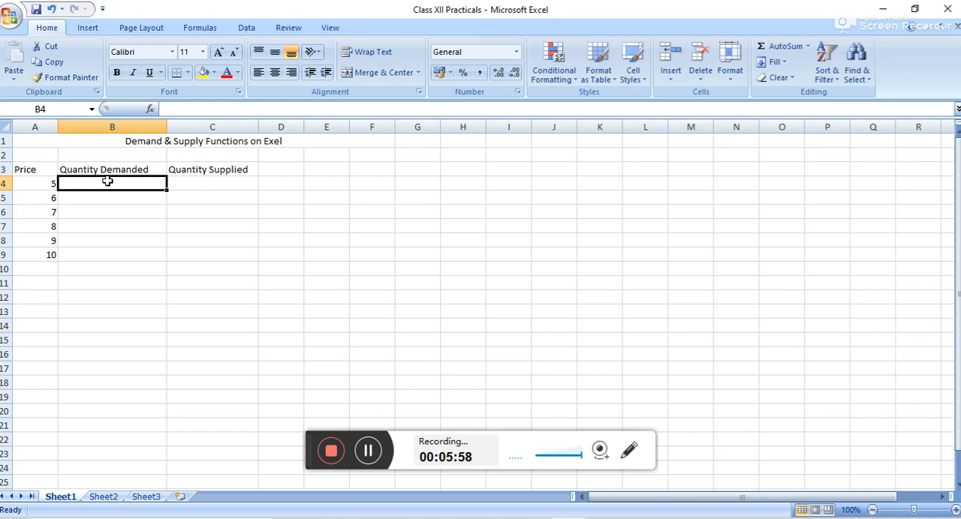
type("15")
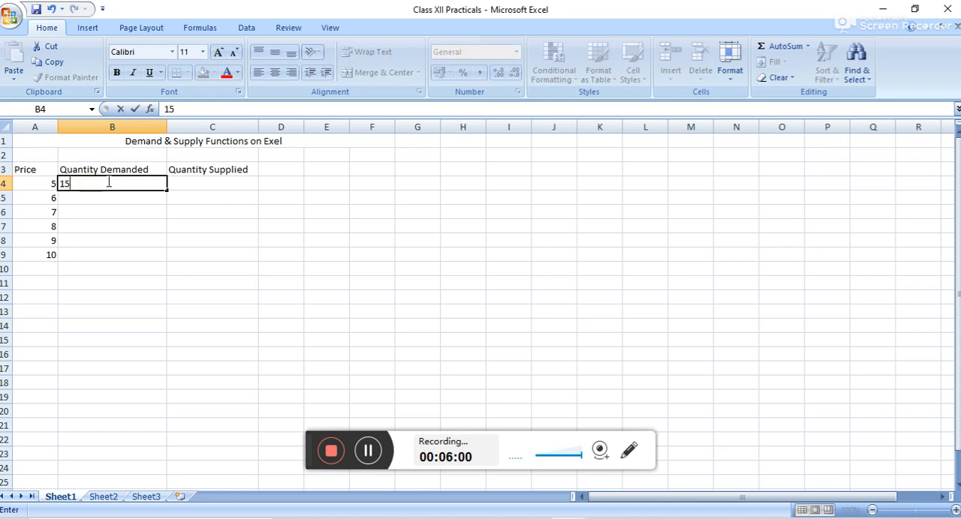
type("0")
key("Return")
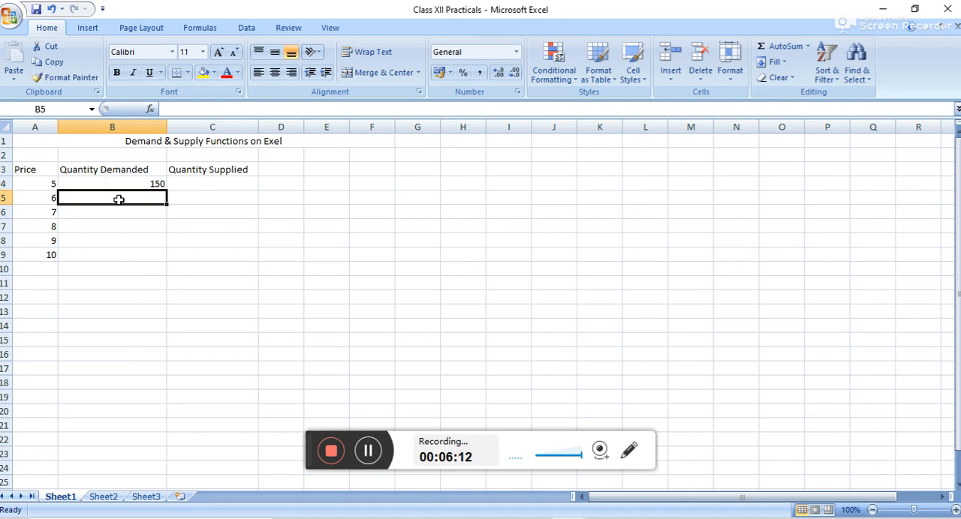
type("100")
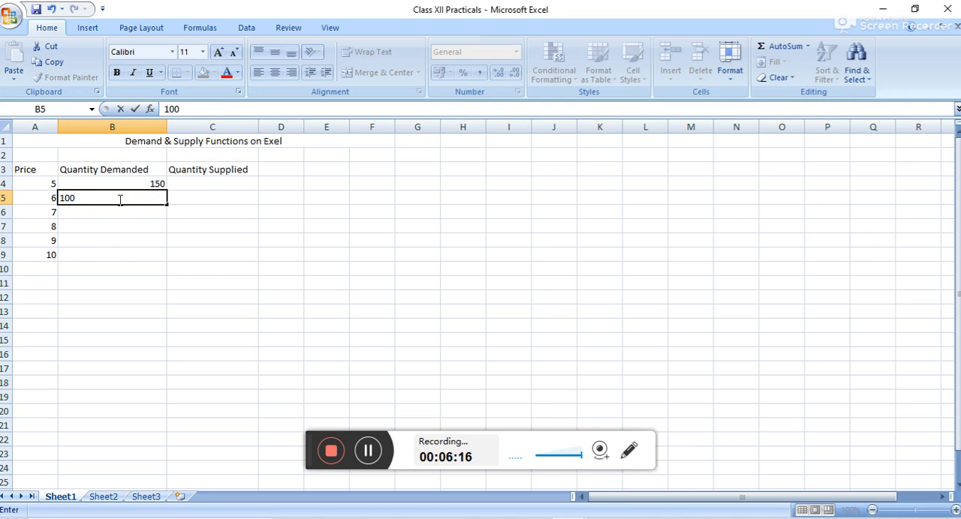
key("Return")
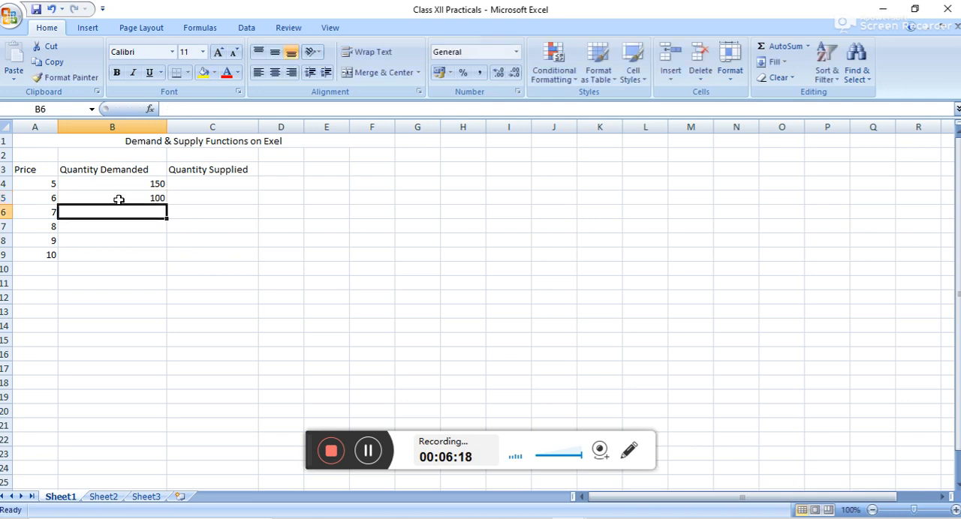
type("8")
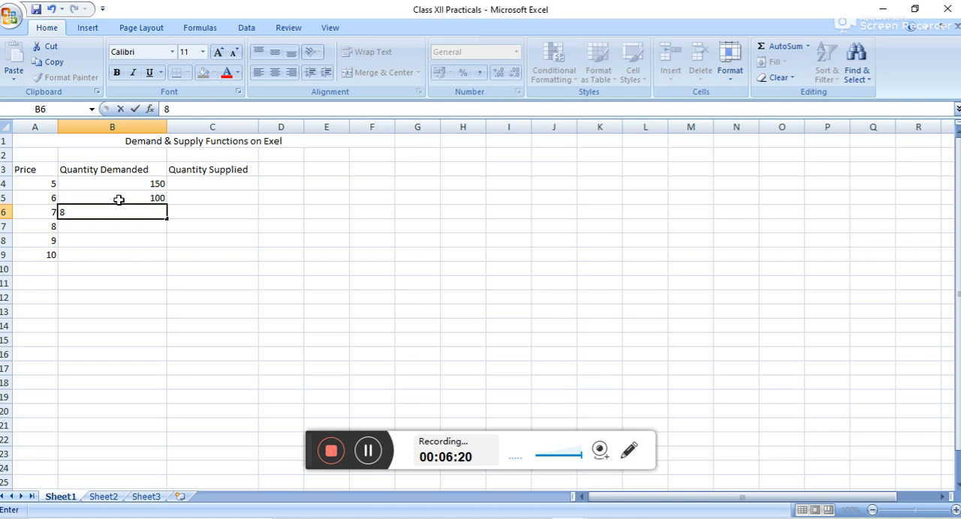
type("0")
key("Return")
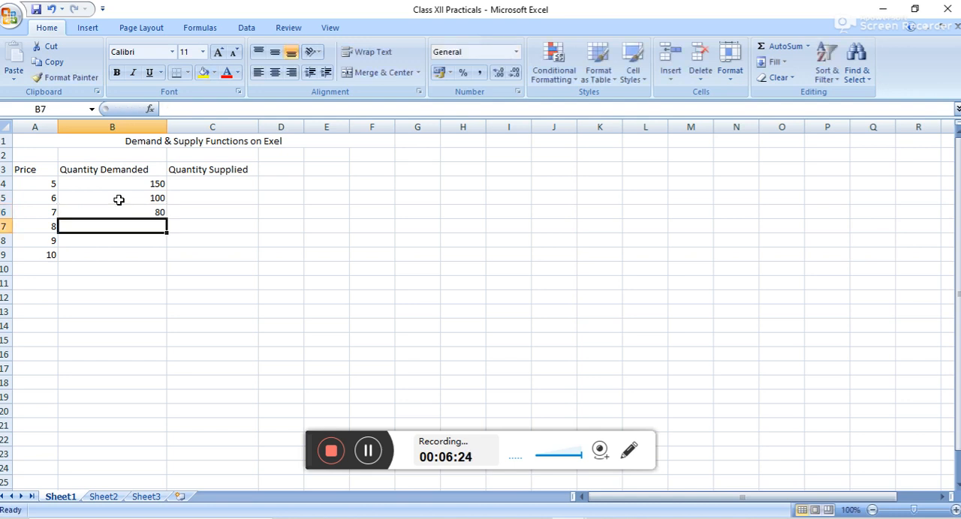
type("65")
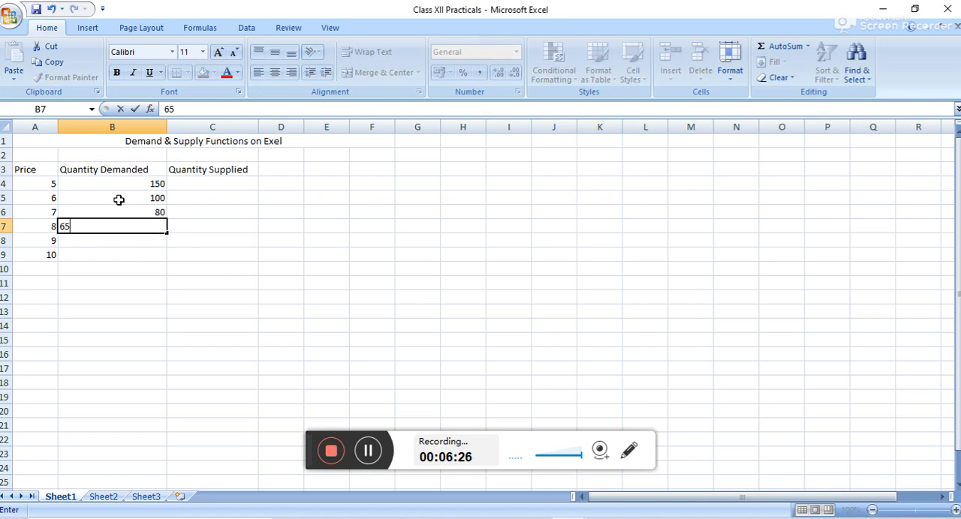
key("Return")
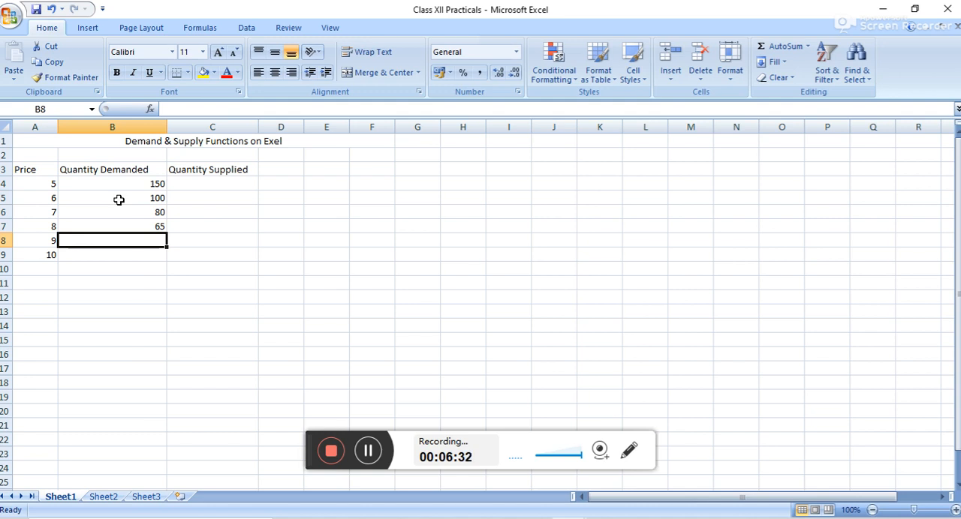
type("45")
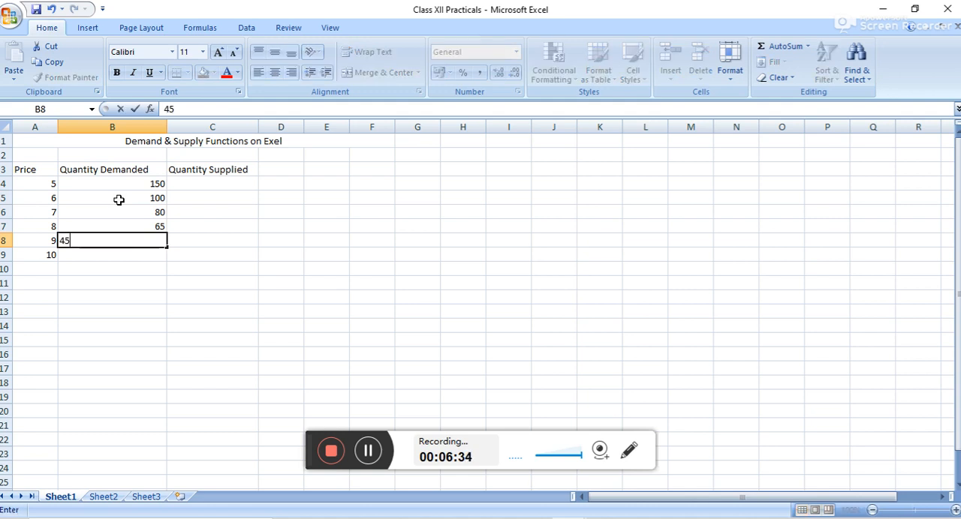
key("Return")
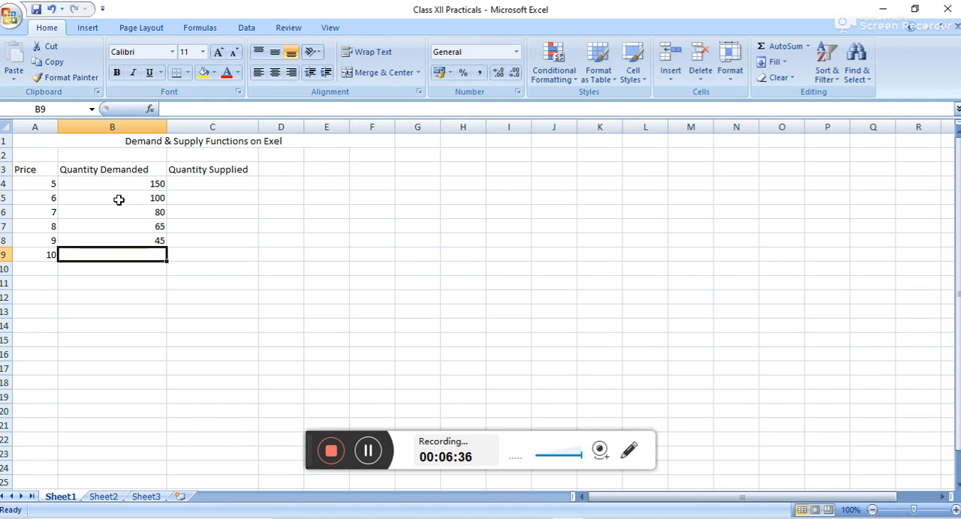
type("29")
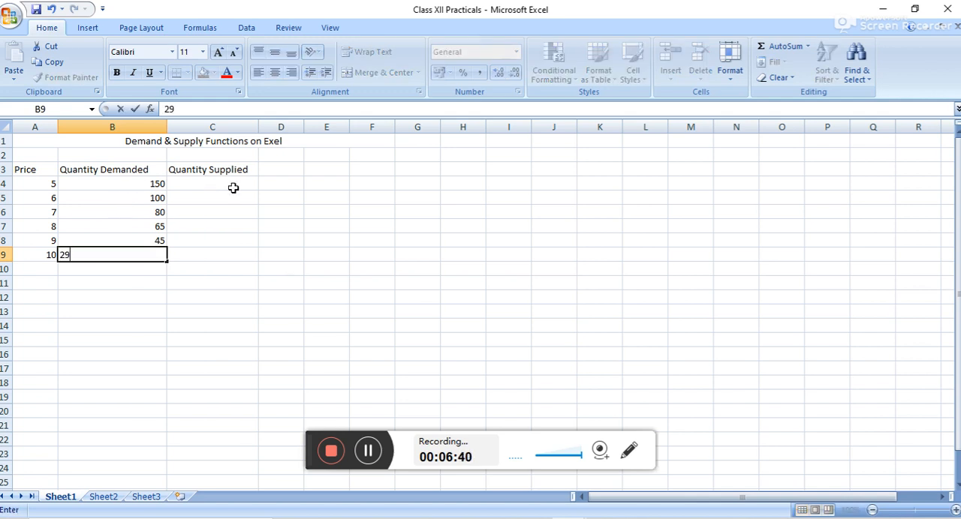
Fill the Quantity Supplied column with 24, 55, 80, 54, 100 and 120 in cells C4 to C9.
left_click(216, 184)
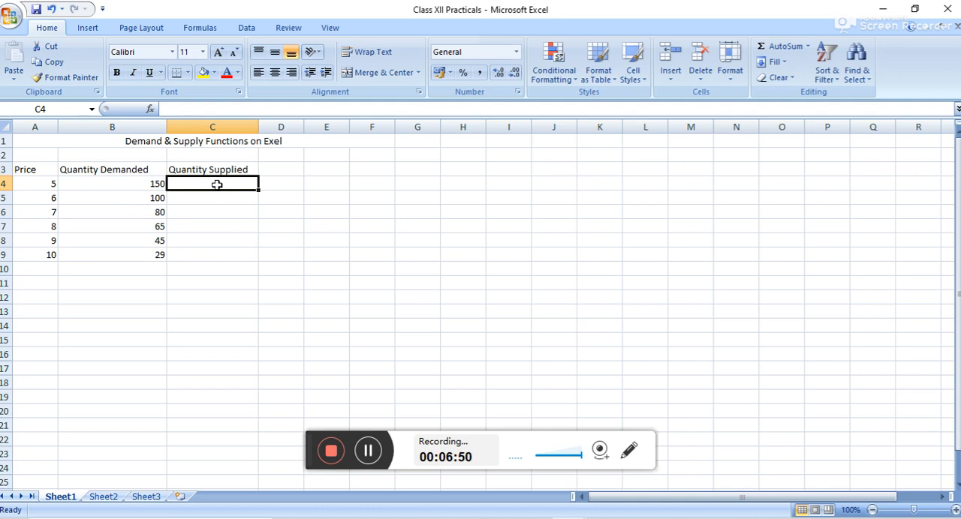
type("24")
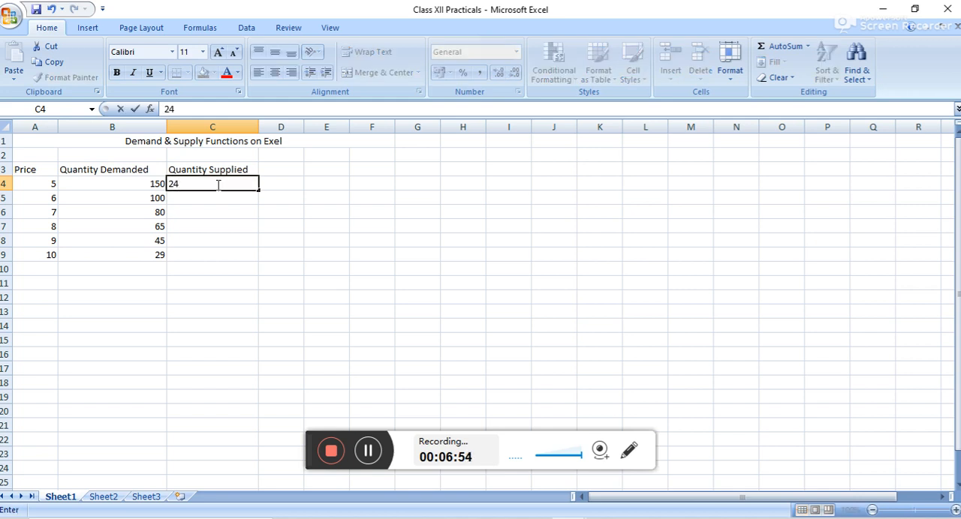
key("Return")
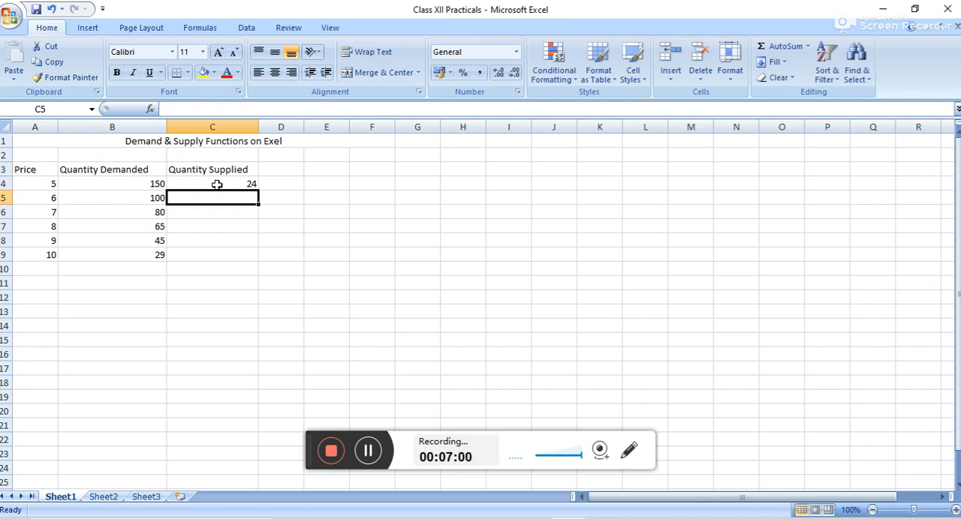
type("55")
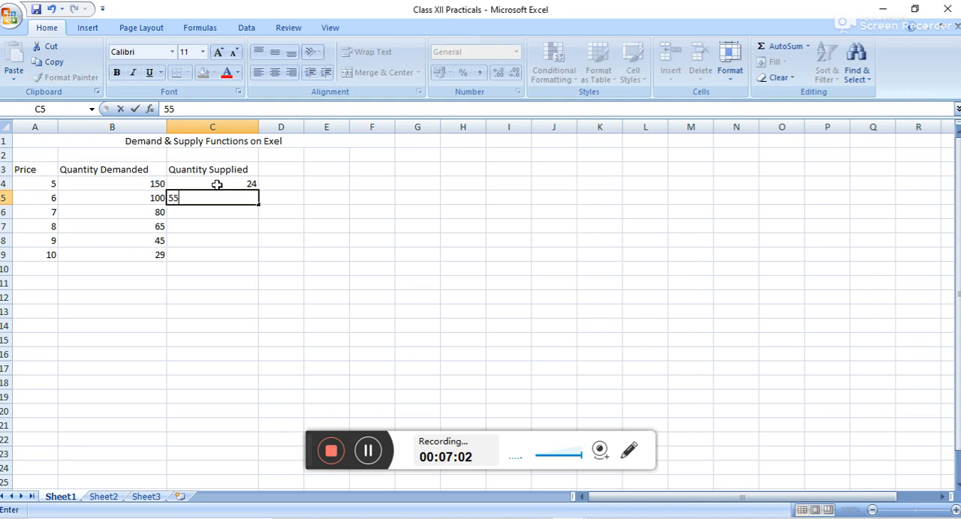
key("Return")
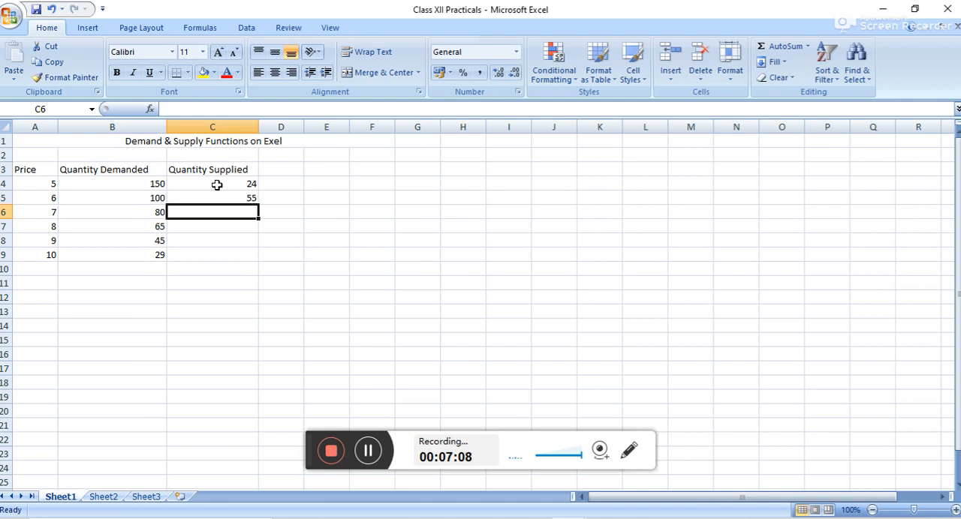
type("80")
key("Return")
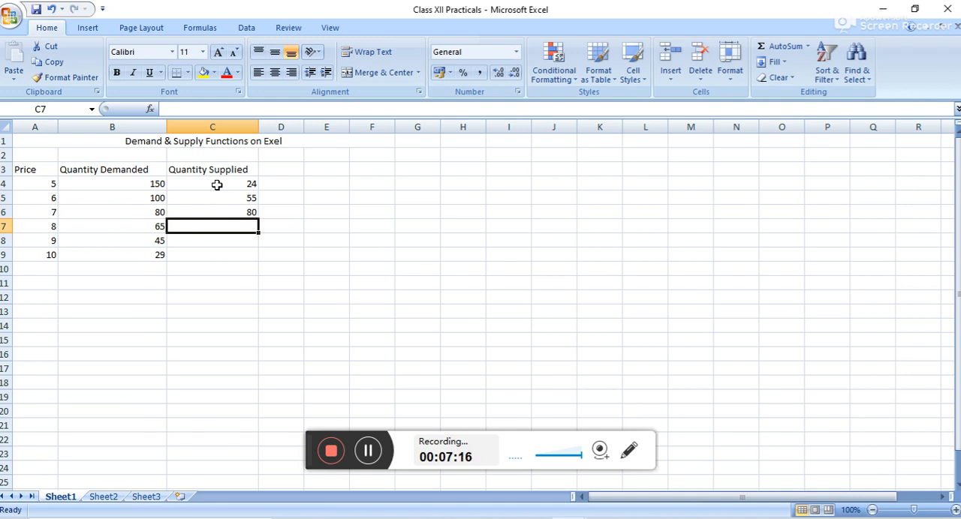
type("54")
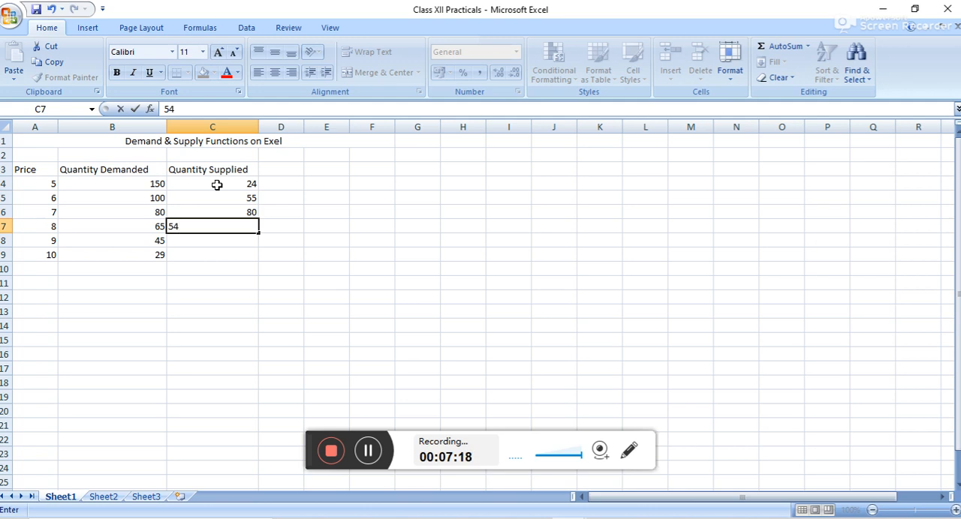
key("Return")
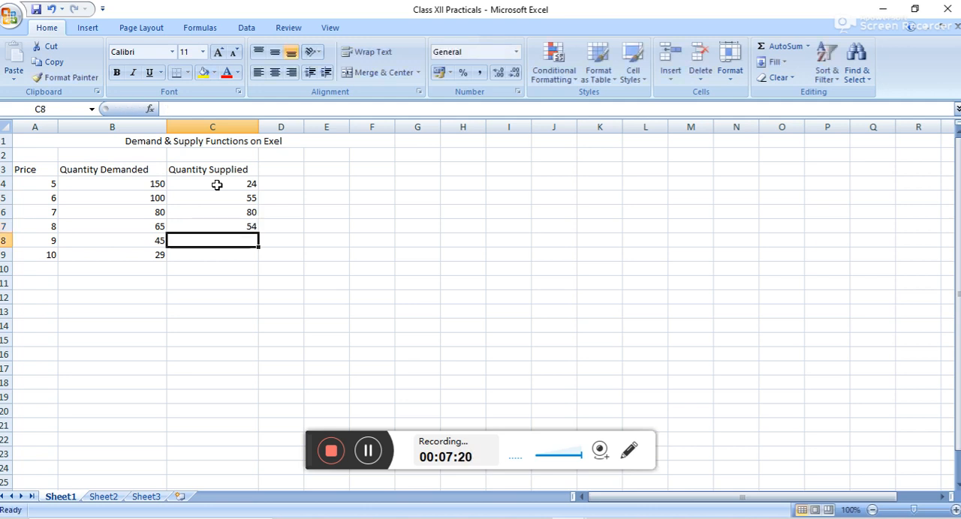
type("100")
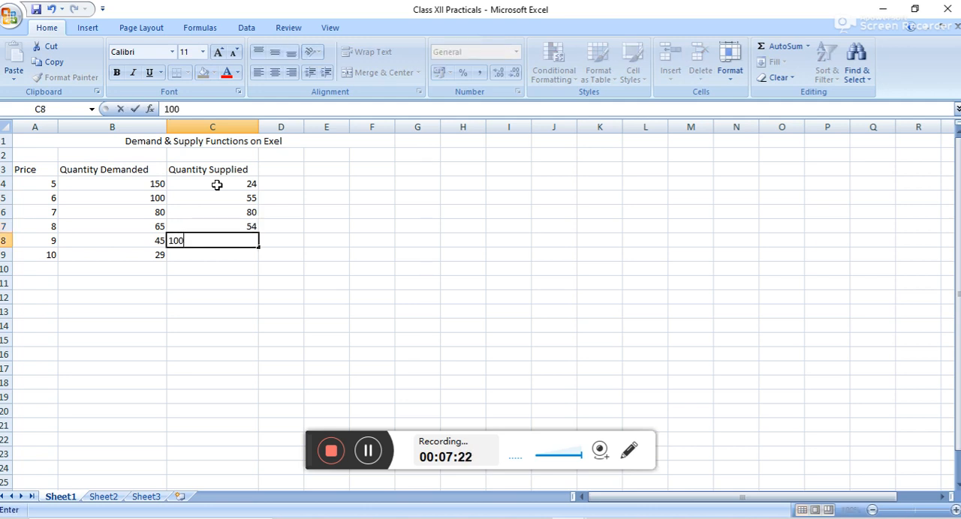
key("Return")
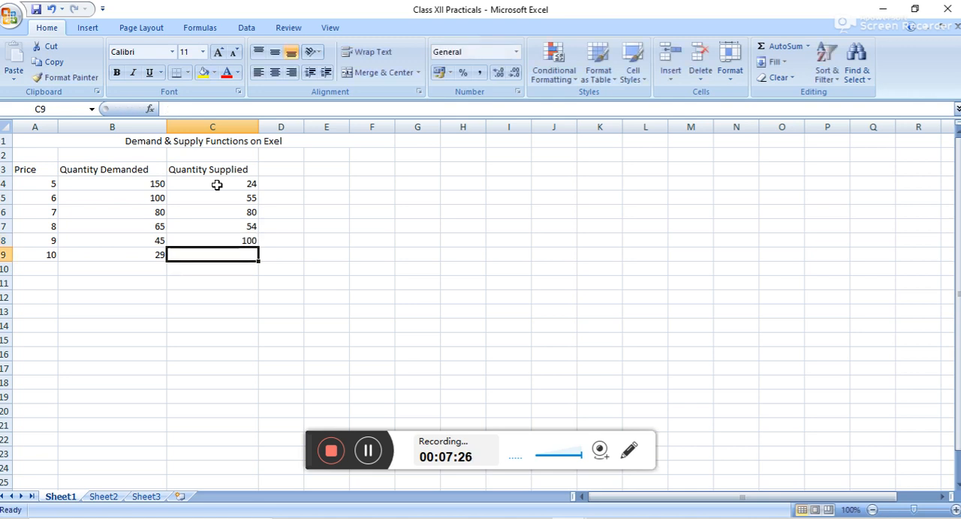
type("120")
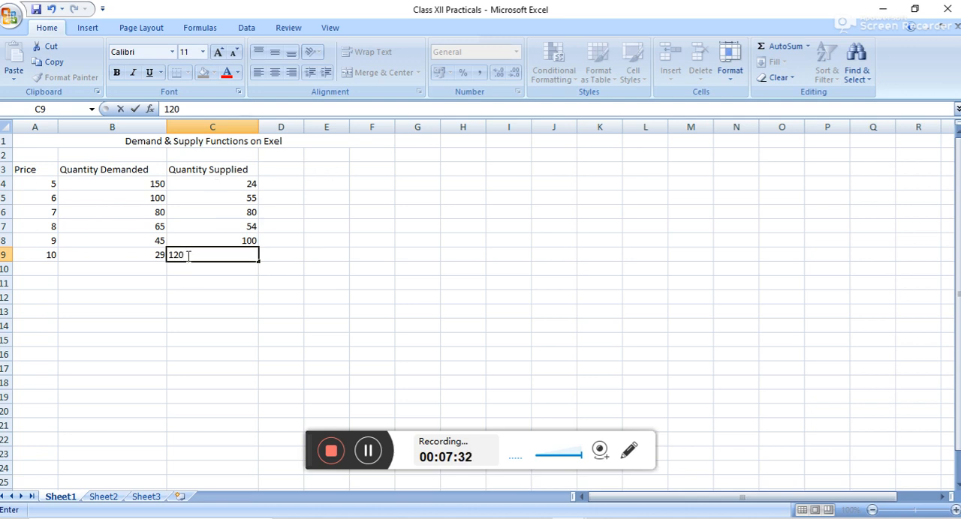
Insert a basic 2-D line chart of the table in A3:C9 and place it beside the table, starting near row 1.
left_click(37, 169)
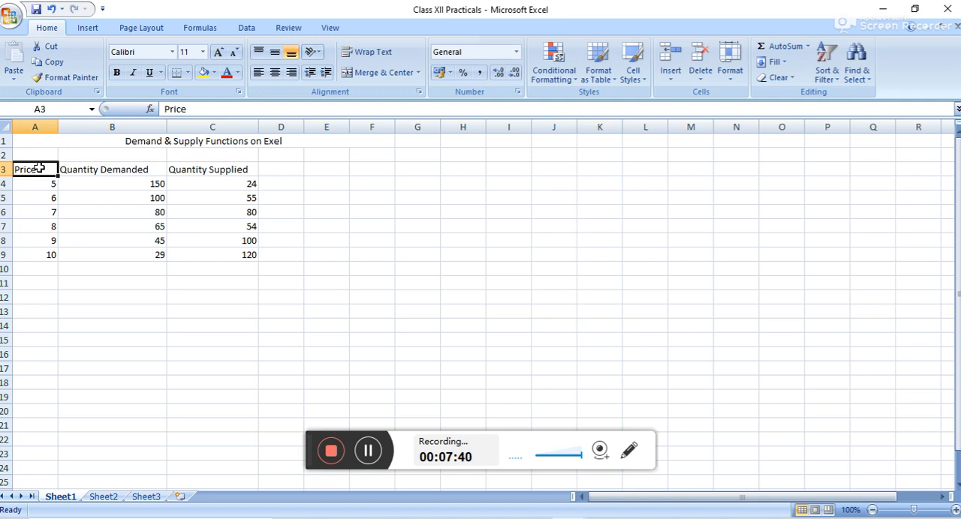
left_click_drag(40, 169, 256, 261)
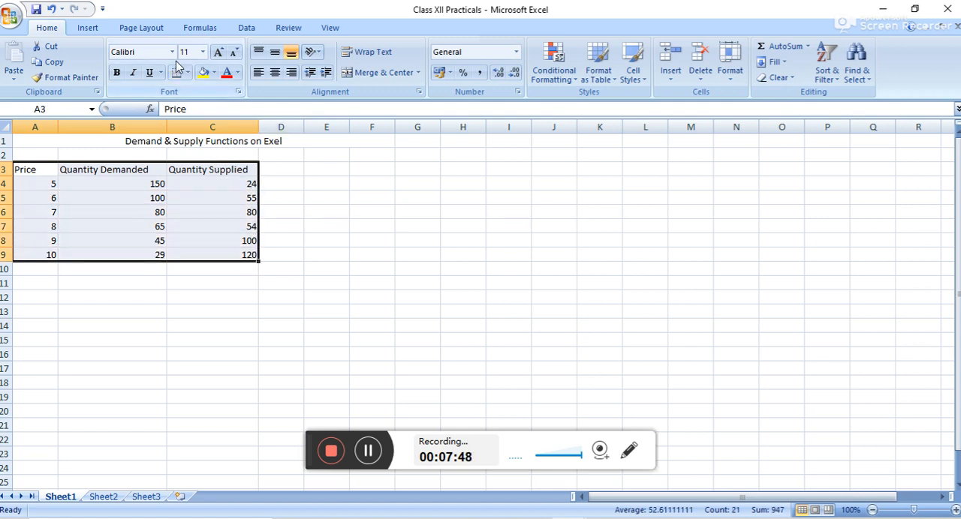
left_click(88, 30)
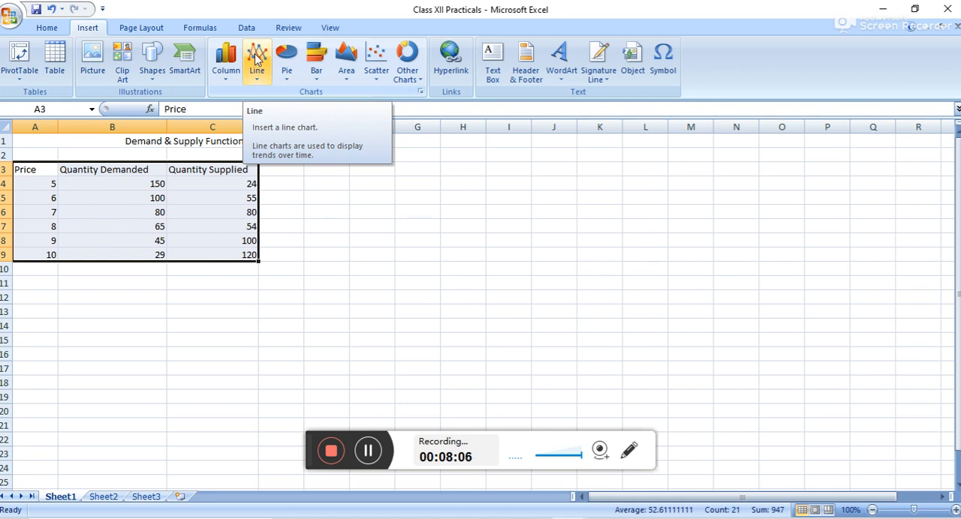
left_click(256, 60)
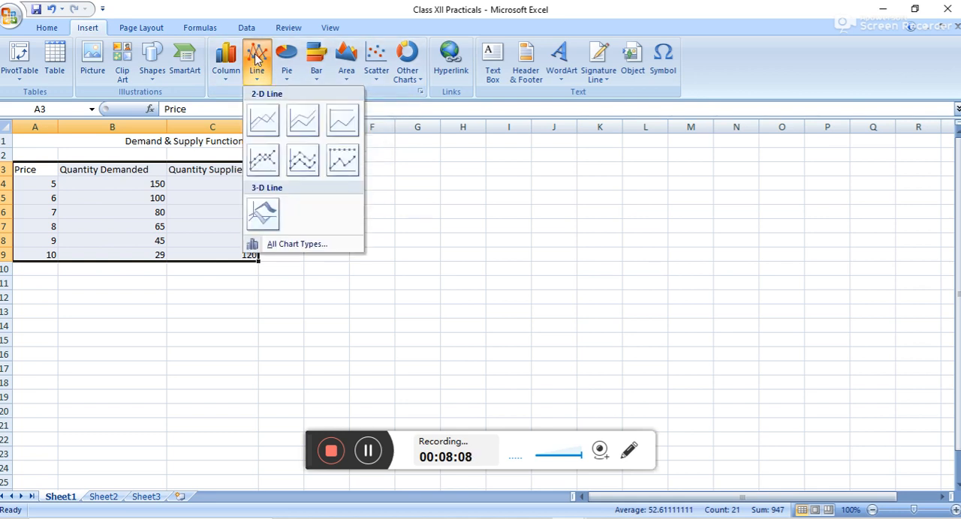
left_click(263, 123)
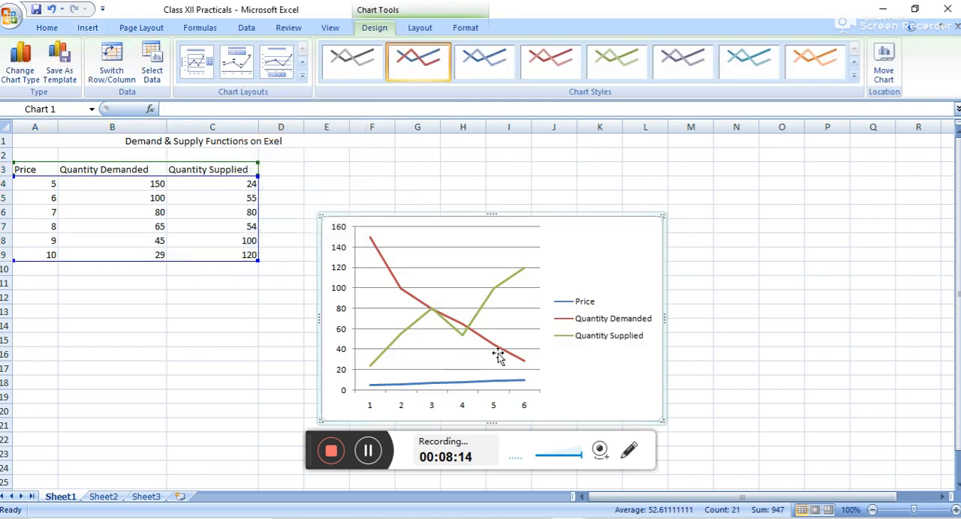
left_click_drag(586, 261, 546, 189)
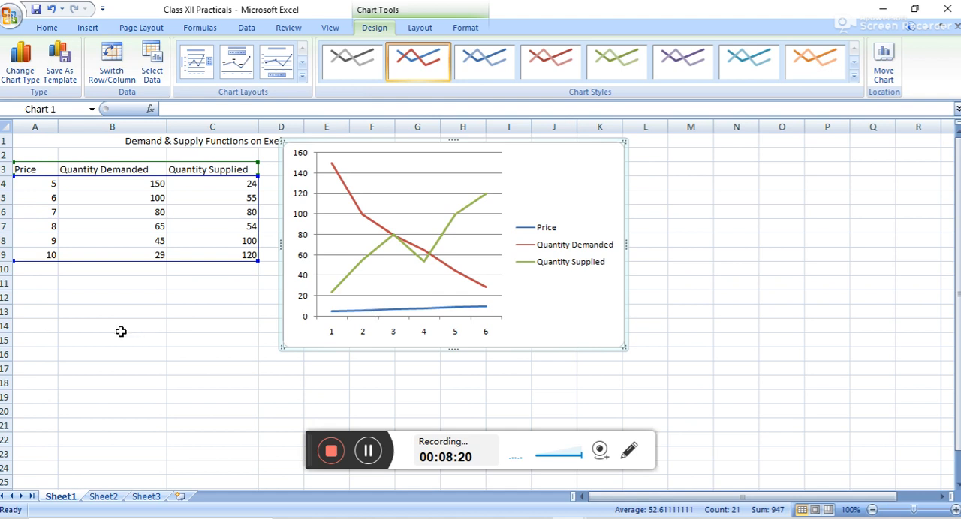
left_click(139, 302)
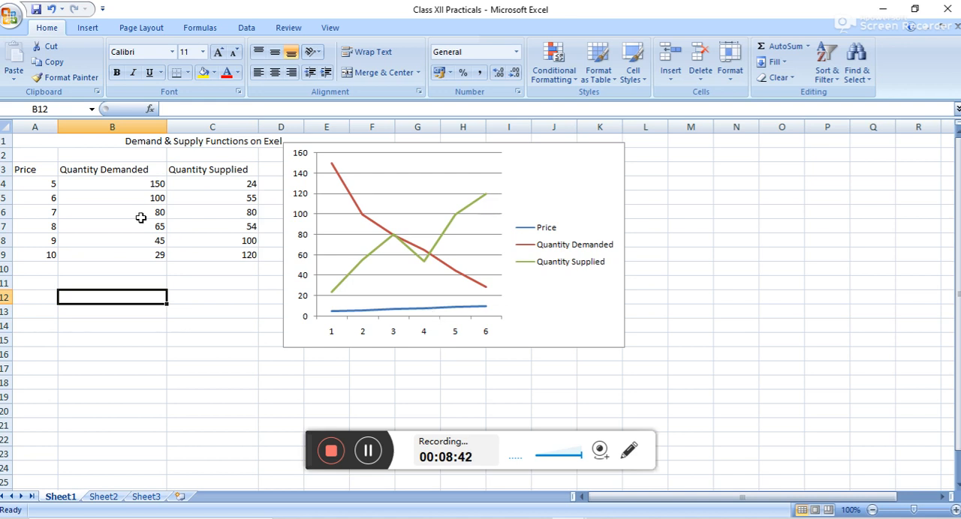
Insert a scatter chart with smooth lines and markers from the table in A3:C9.
left_click(28, 171)
left_click_drag(29, 170, 247, 259)
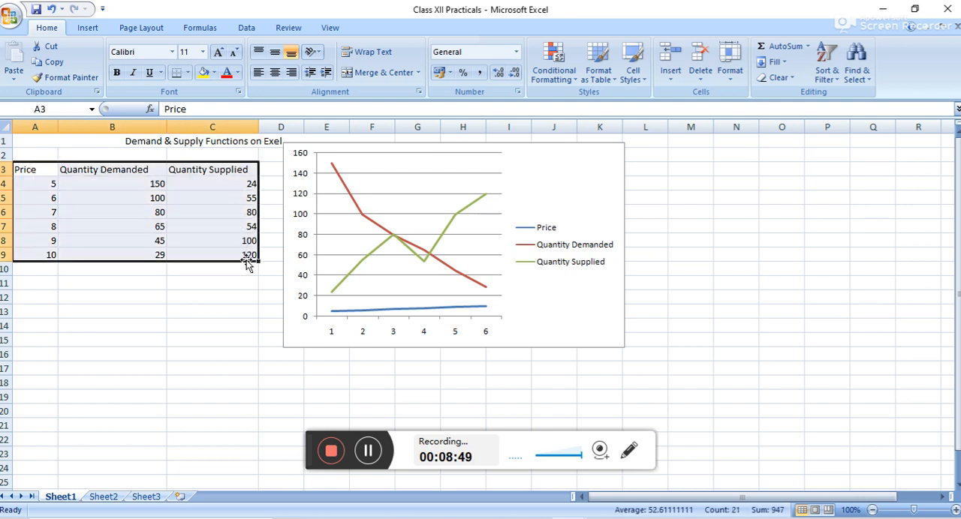
left_click(90, 28)
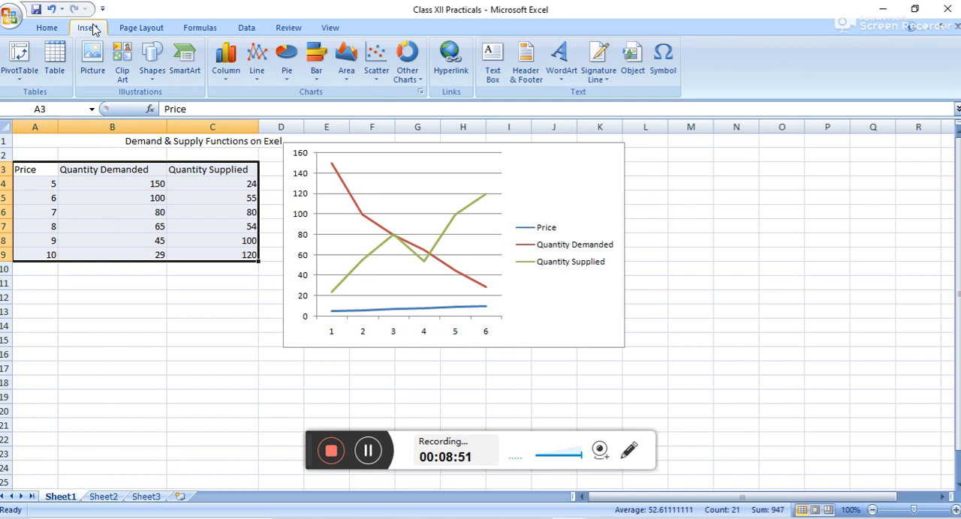
left_click(378, 60)
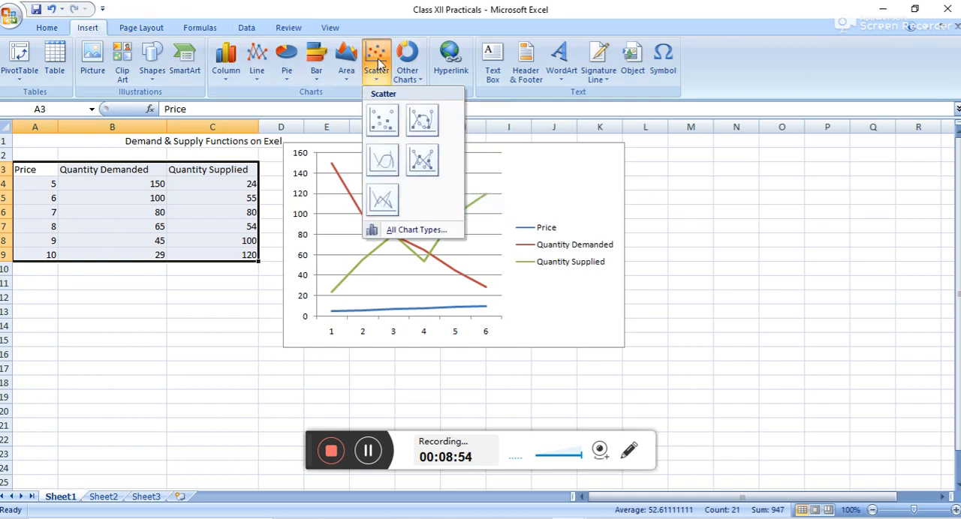
left_click(421, 126)
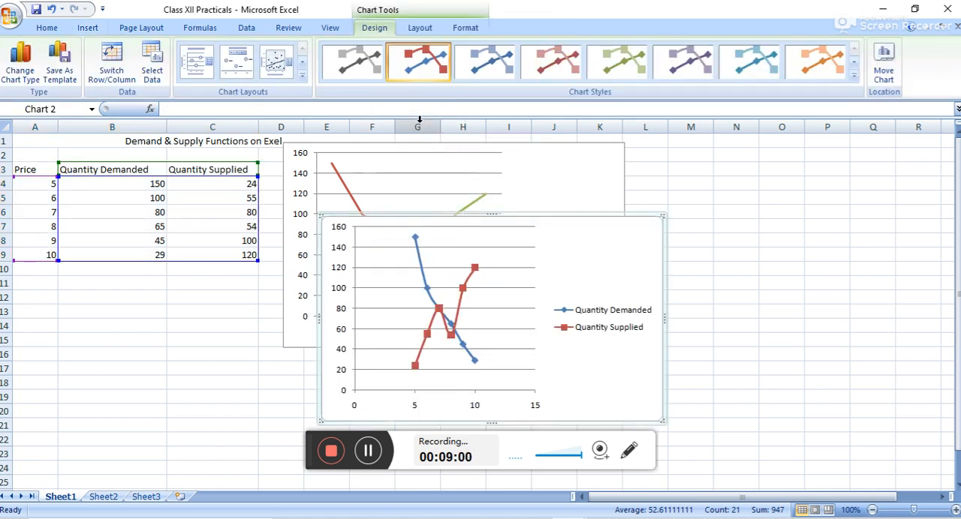
left_click_drag(493, 316, 622, 278)
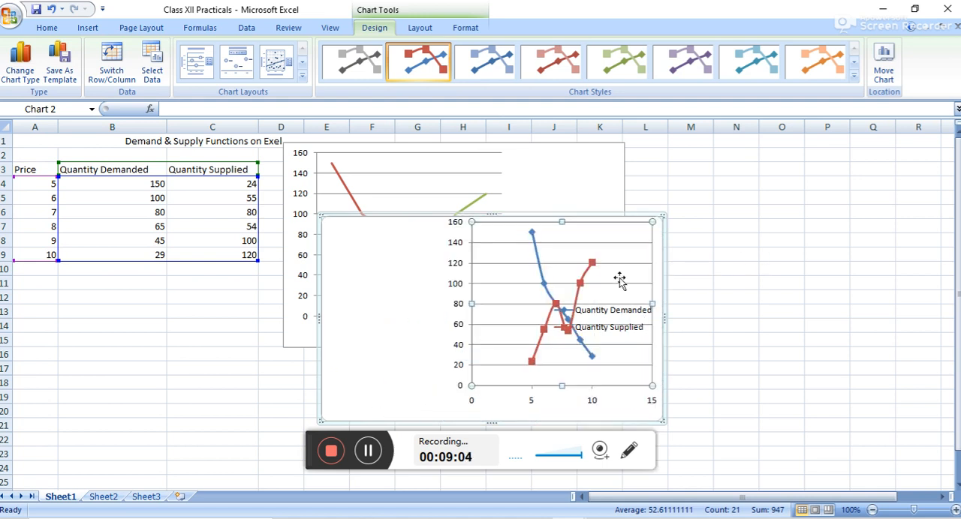
left_click(545, 290)
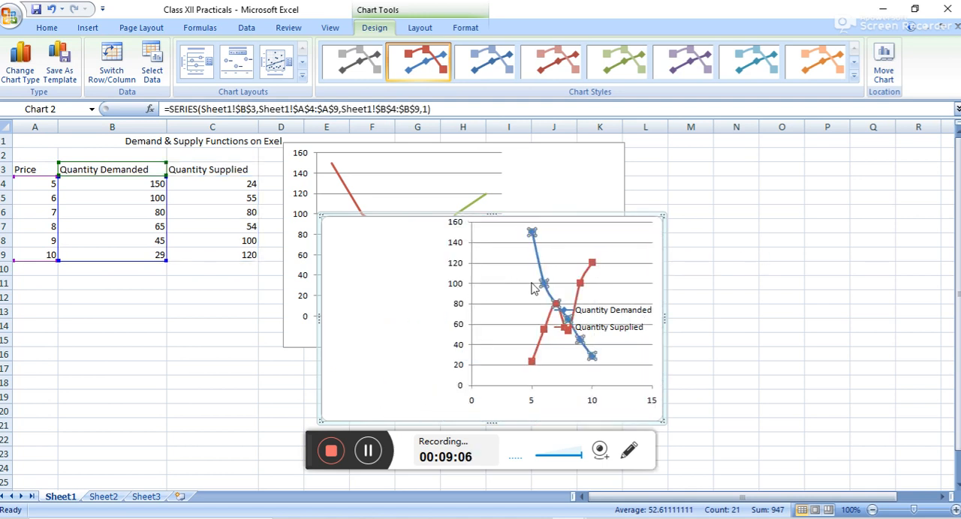
left_click_drag(552, 283, 431, 286)
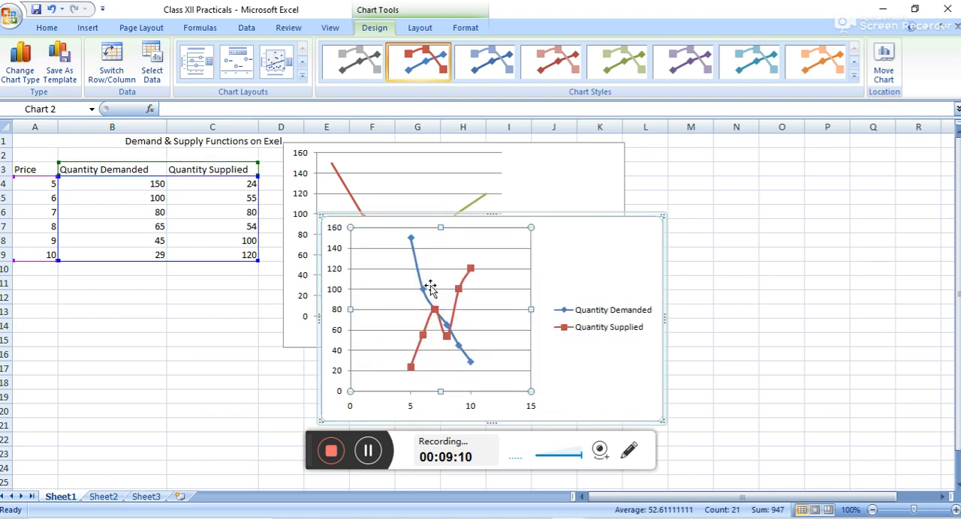
Move the whole scatter chart to the right of the line chart so the two charts sit side by side.
left_click(615, 249)
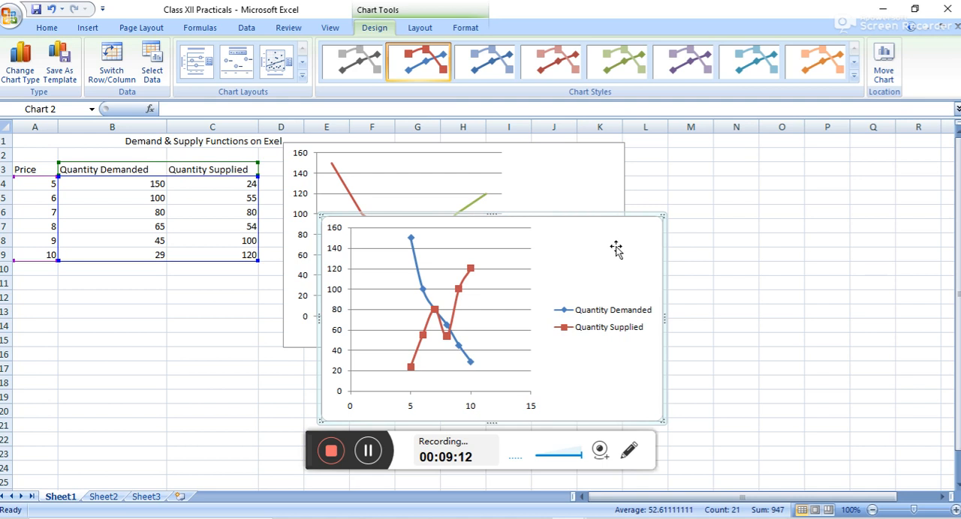
left_click_drag(602, 253, 900, 189)
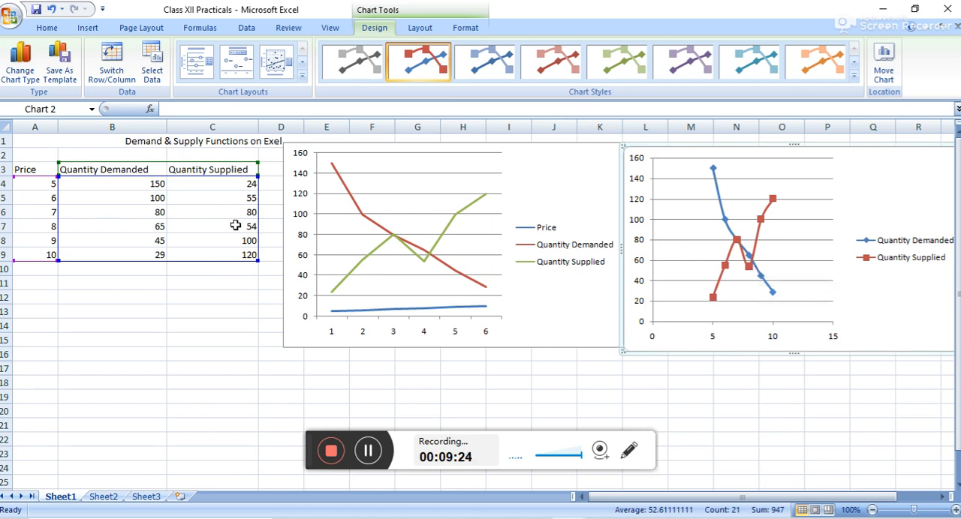
Insert a 2-D clustered column chart of the table in A3:C9 and place it directly below the table.
left_click(34, 170)
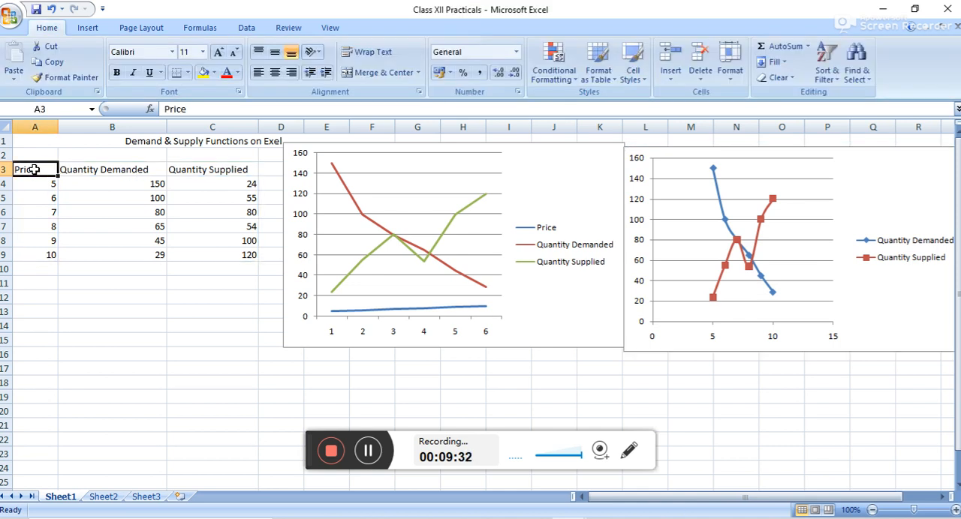
left_click_drag(34, 169, 240, 258)
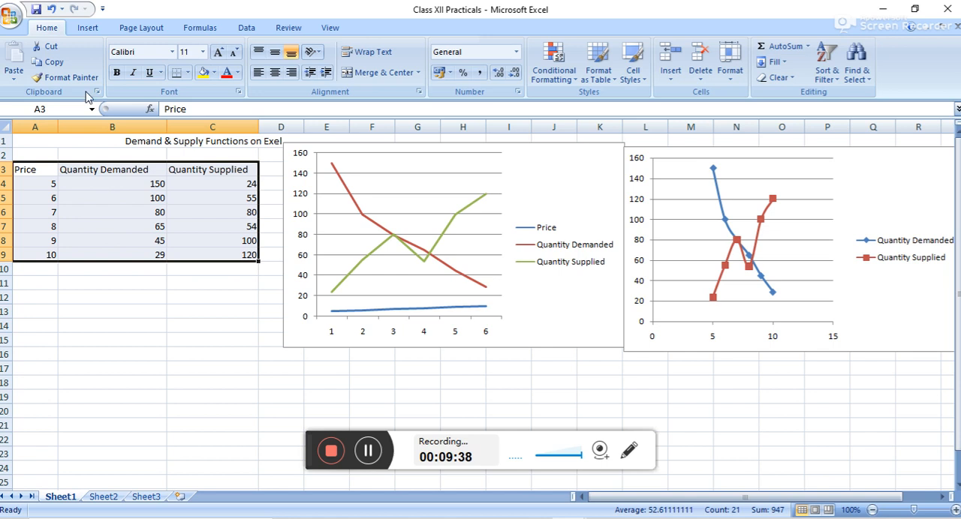
left_click(88, 29)
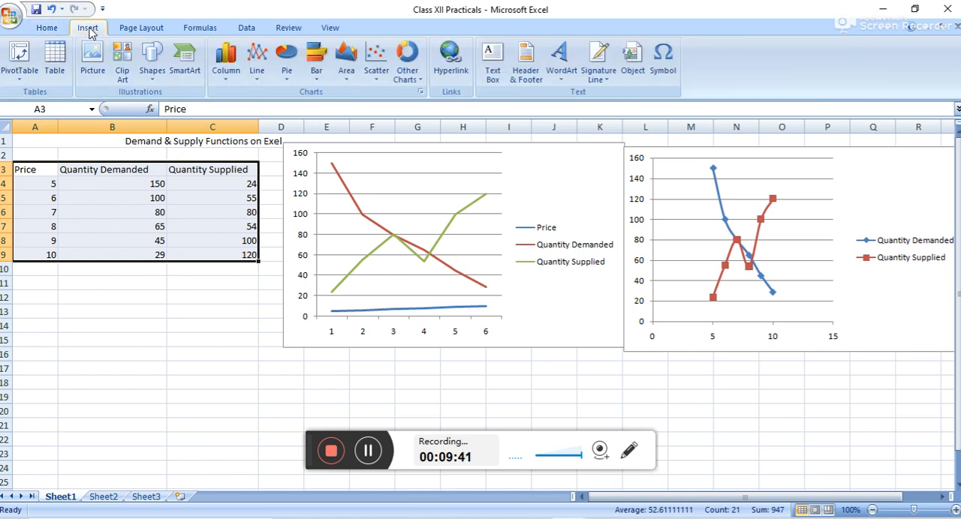
left_click(225, 60)
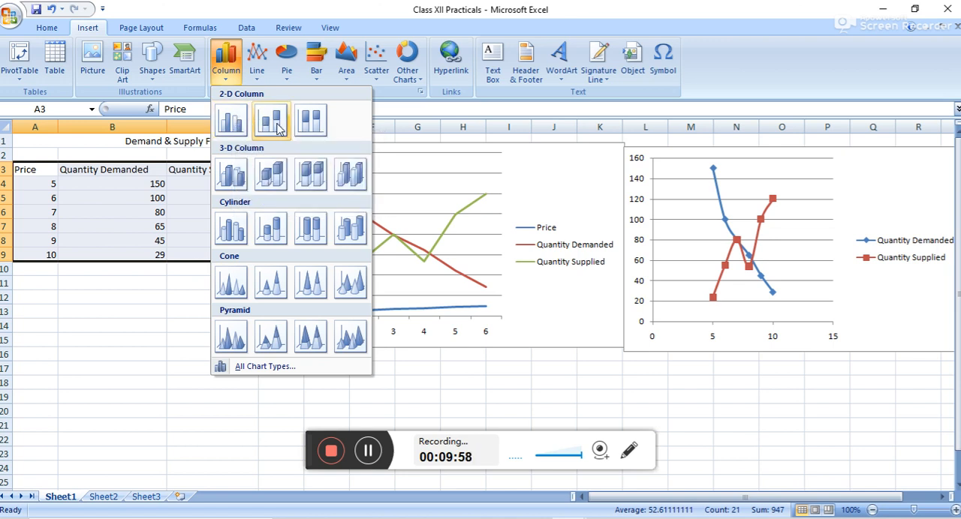
left_click(232, 121)
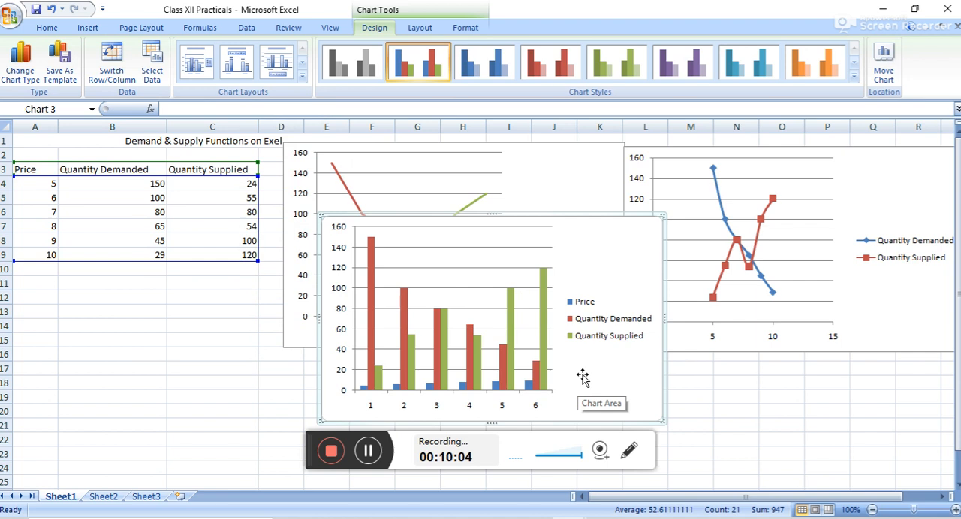
left_click_drag(593, 362, 291, 415)
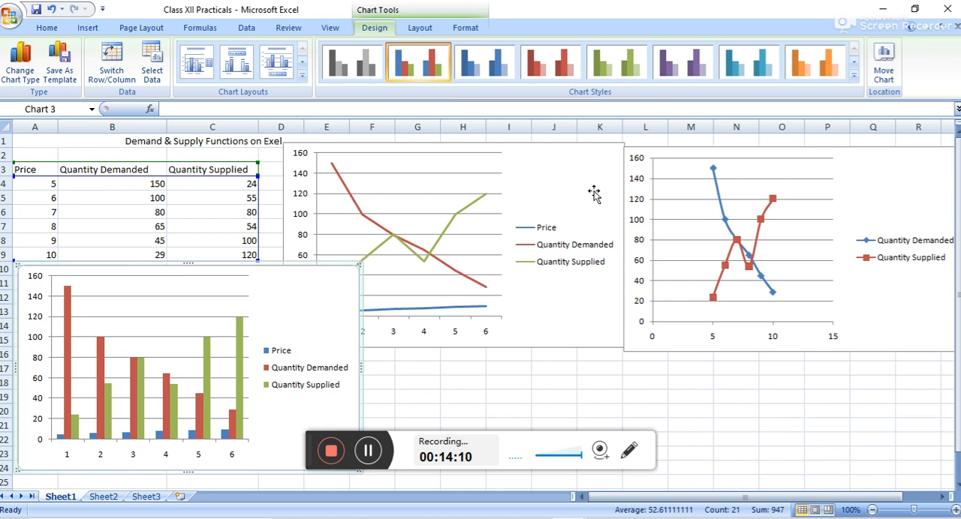
Close the Class XII Practicals workbook.
left_click(947, 9)
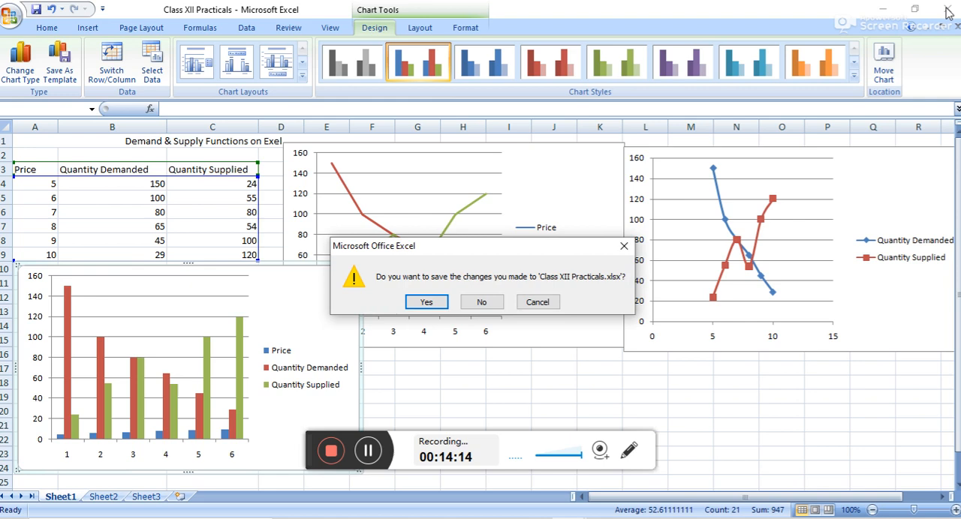